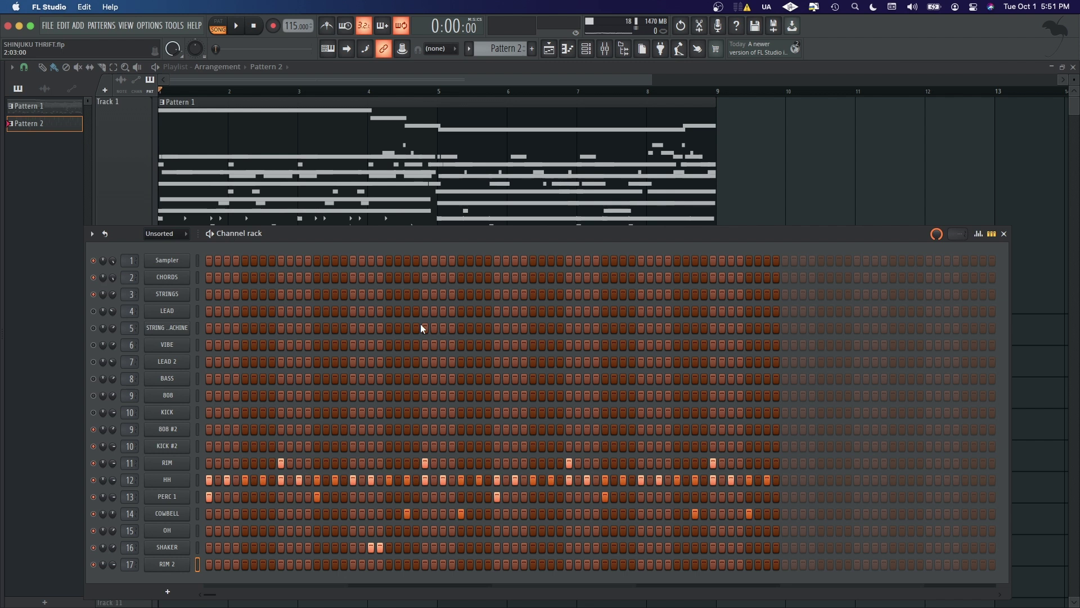
Step: Play the arrangement to hear the groove of the drum pattern
scroll(971, 161, "down", 1)
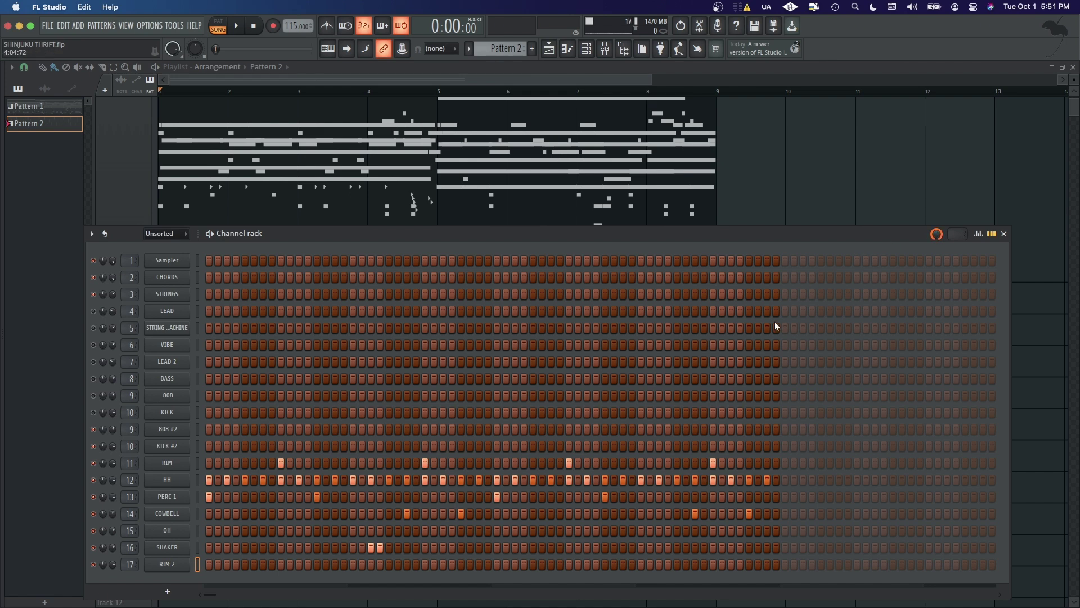
mouse_move(761, 235)
left_mouse_down()
mouse_move(784, 222)
mouse_move(761, 201)
mouse_move(778, 404)
mouse_move(777, 233)
mouse_move(761, 276)
mouse_move(751, 237)
mouse_move(760, 234)
left_mouse_up()
key("space")
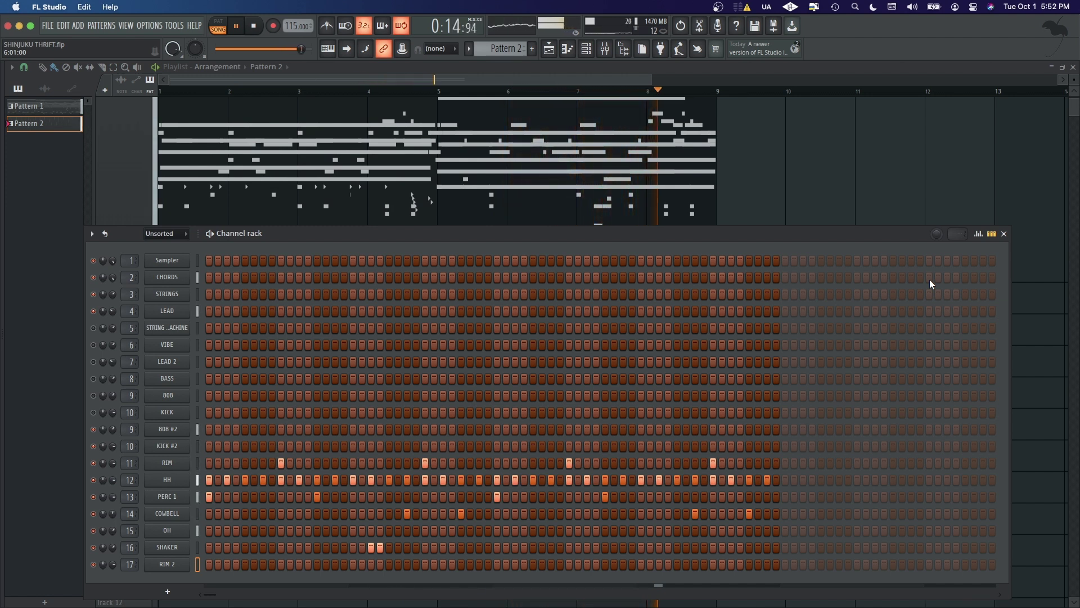
key("space")
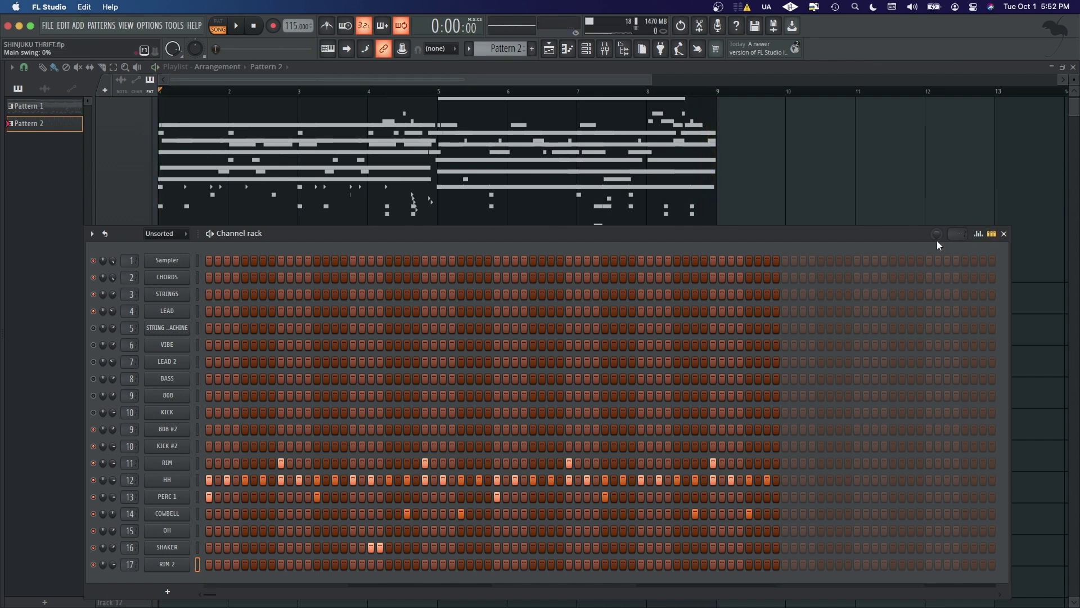
Step: Raise the channel rack's main swing to 100% and move the channel rack clear of the pattern list
left_click_drag(937, 238, 938, 208)
left_click_drag(935, 234, 936, 202)
left_click_drag(290, 231, 357, 213)
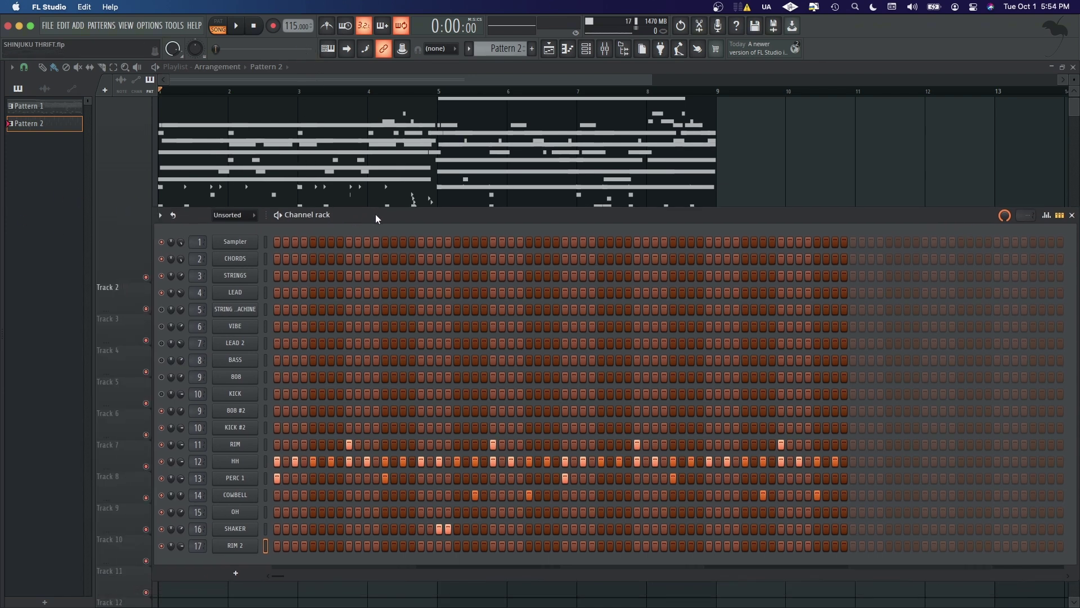
Step: Clone the HH channel and open the piano roll of the clone, HH #2, to add notes
right_click(246, 463)
left_click(312, 564)
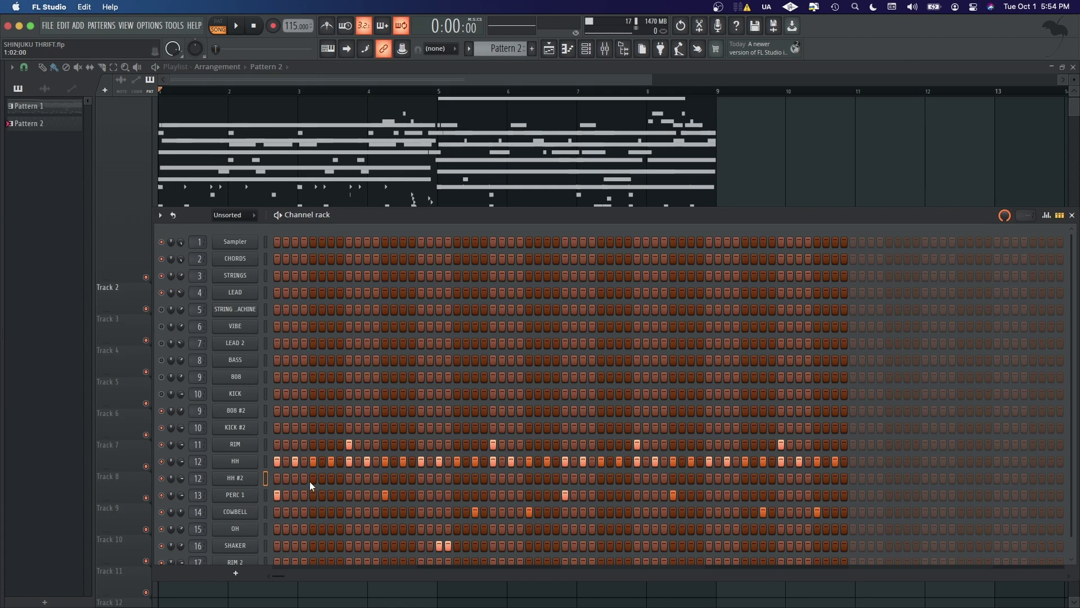
right_click(256, 477)
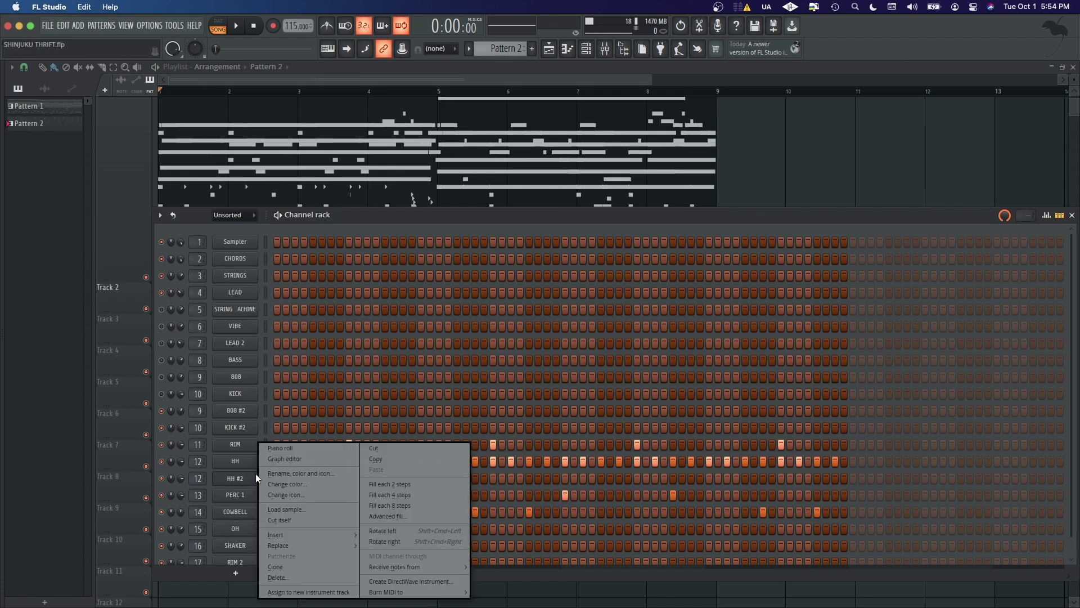
left_click(280, 449)
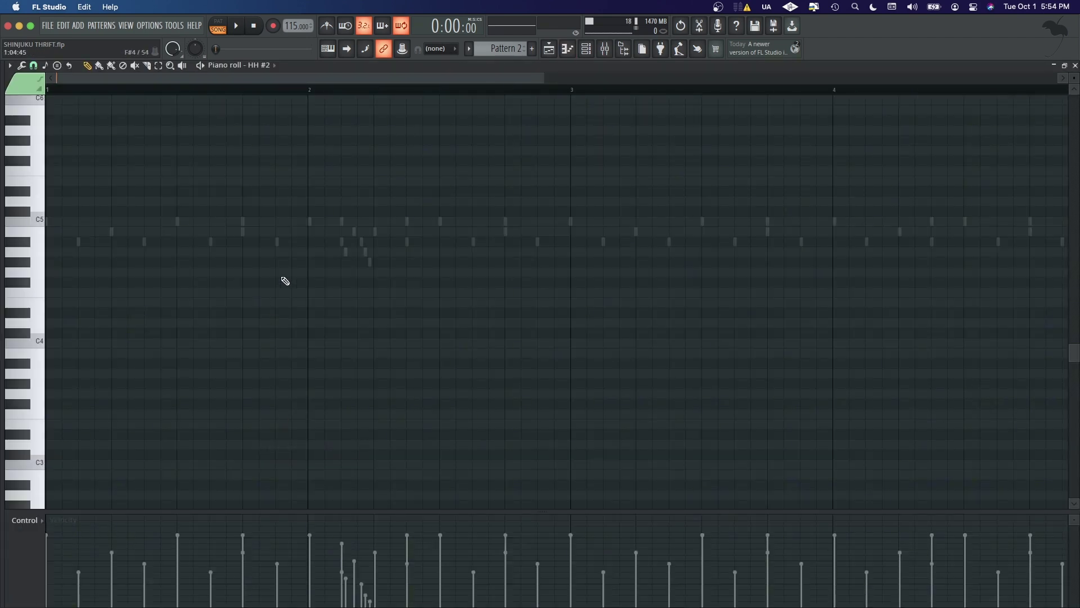
left_click(313, 232)
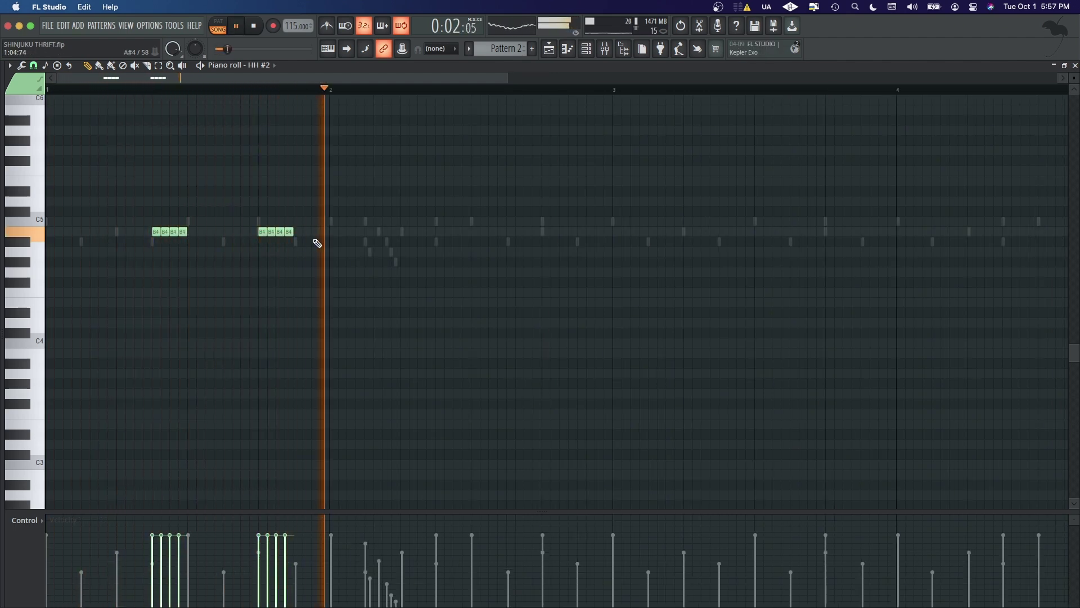
Step: Repitch the two HH #2 rolls in bar 1, alternating B4 and A#4 in the first and descending B4 to G#4 in the second, then audition
key("space")
left_click_drag(315, 236, 289, 261)
left_click(284, 242)
mouse_move(168, 231)
left_mouse_down()
mouse_move(168, 241)
mouse_move(181, 221)
mouse_move(183, 243)
left_mouse_up()
key("ctrl+z")
key("space")
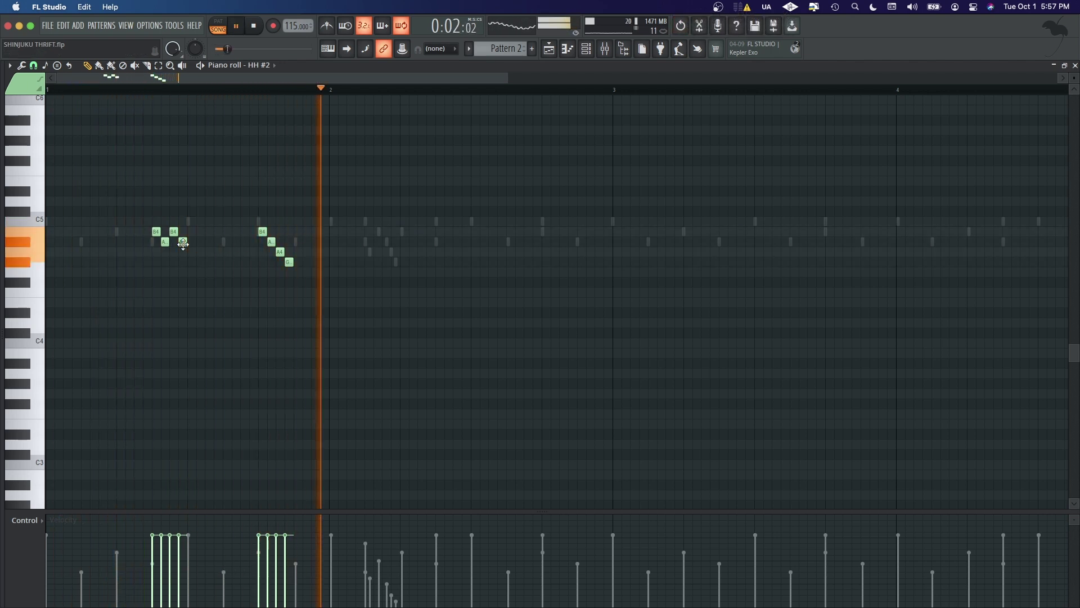
key("space")
Step: Open the HH #2 channel settings, set its swing mix to 100%, and play the rolls back
left_click(587, 49)
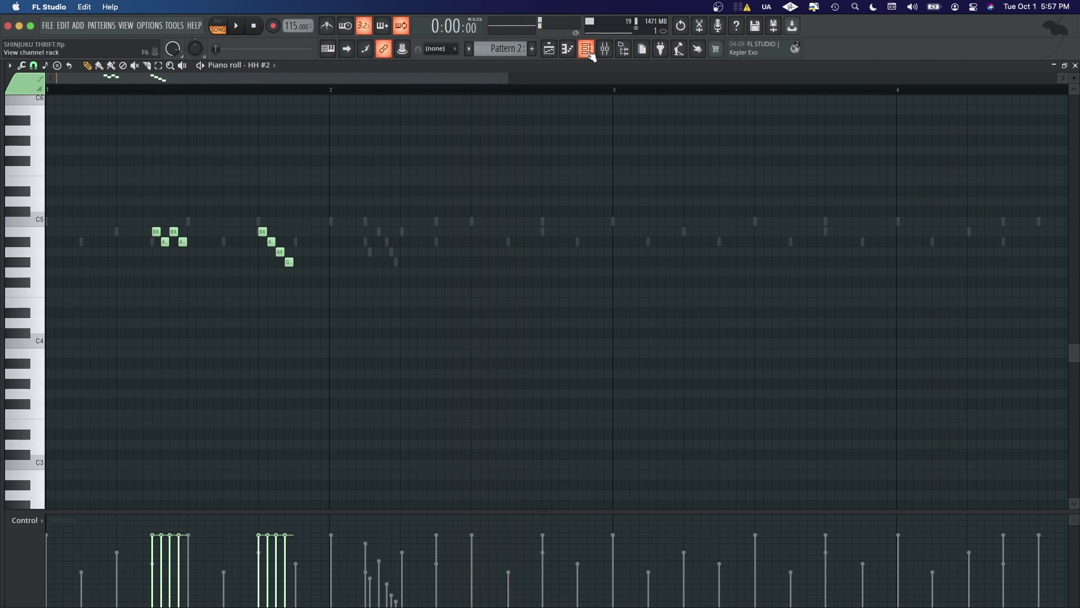
left_click(234, 480)
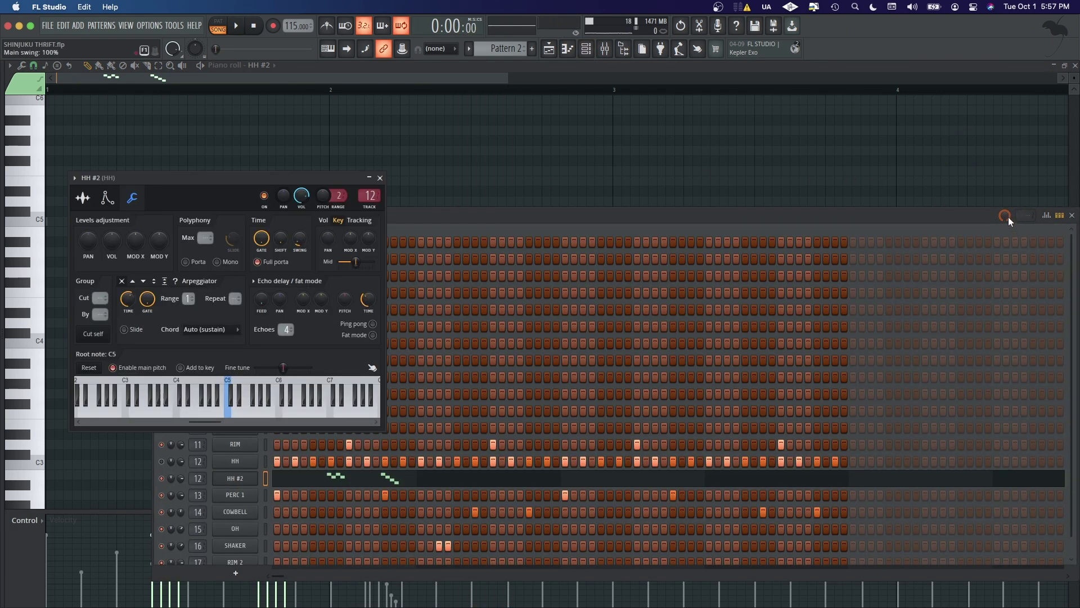
left_click_drag(300, 244, 314, 238)
key("space")
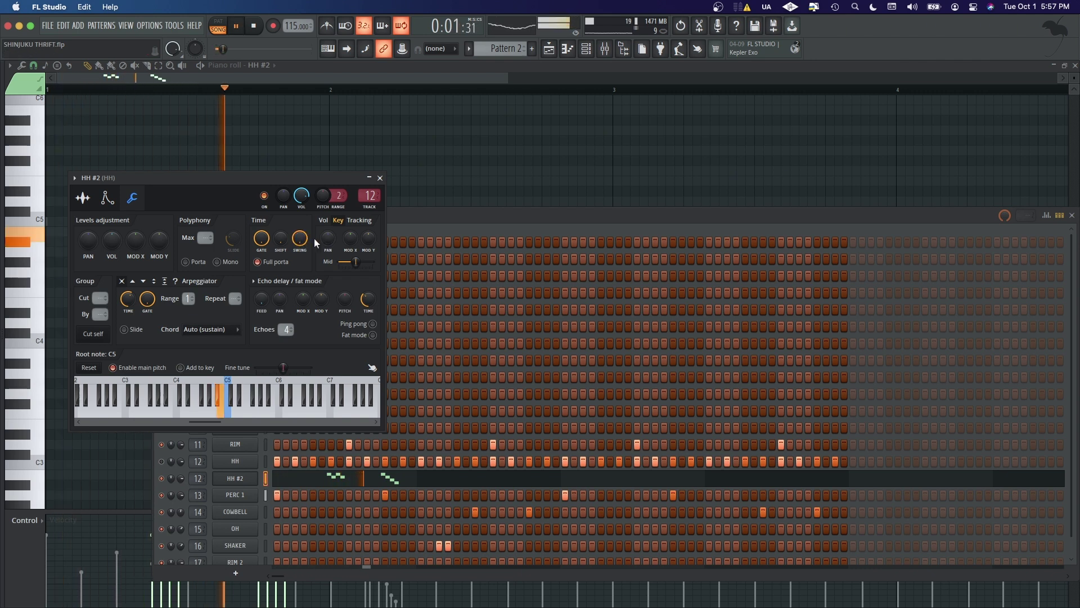
key("space")
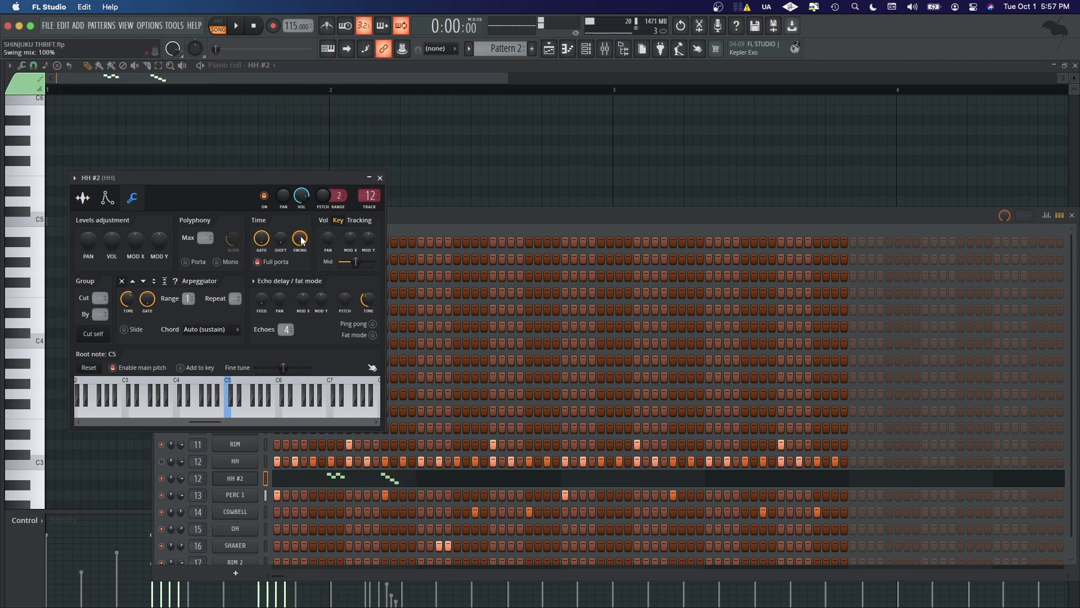
Step: Lower the swing mix of HH #2 to 9% and play the rolls back
left_click_drag(301, 238, 301, 264)
key("space")
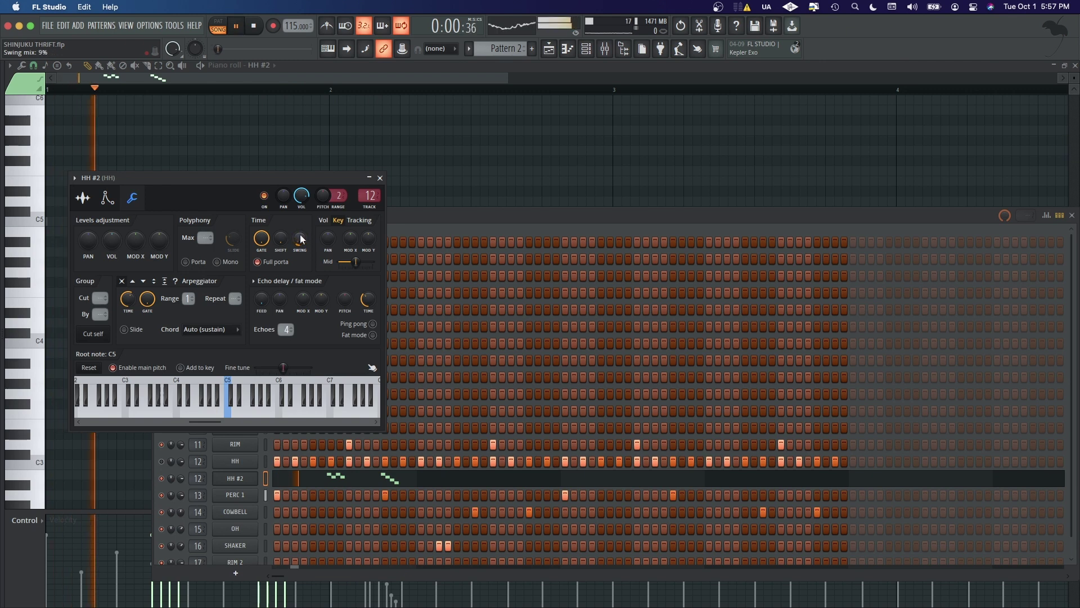
key("space")
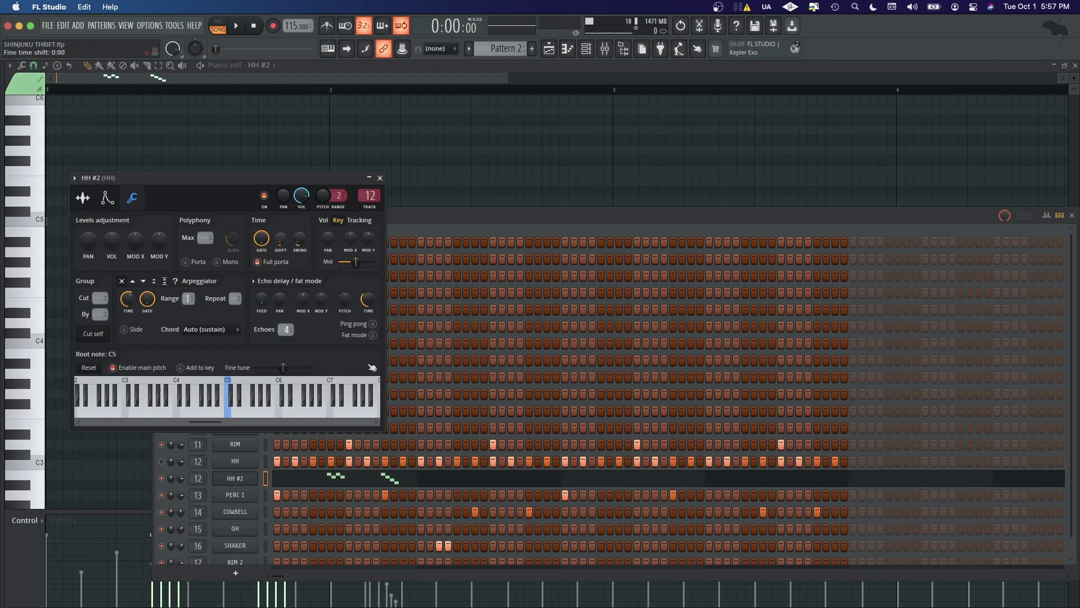
Step: Nudge the fine time shift of HH #2 by a tiny amount and audition the rolls repeatedly to compare the timing
left_click_drag(280, 238, 280, 245)
left_click_drag(281, 238, 283, 243)
key("space")
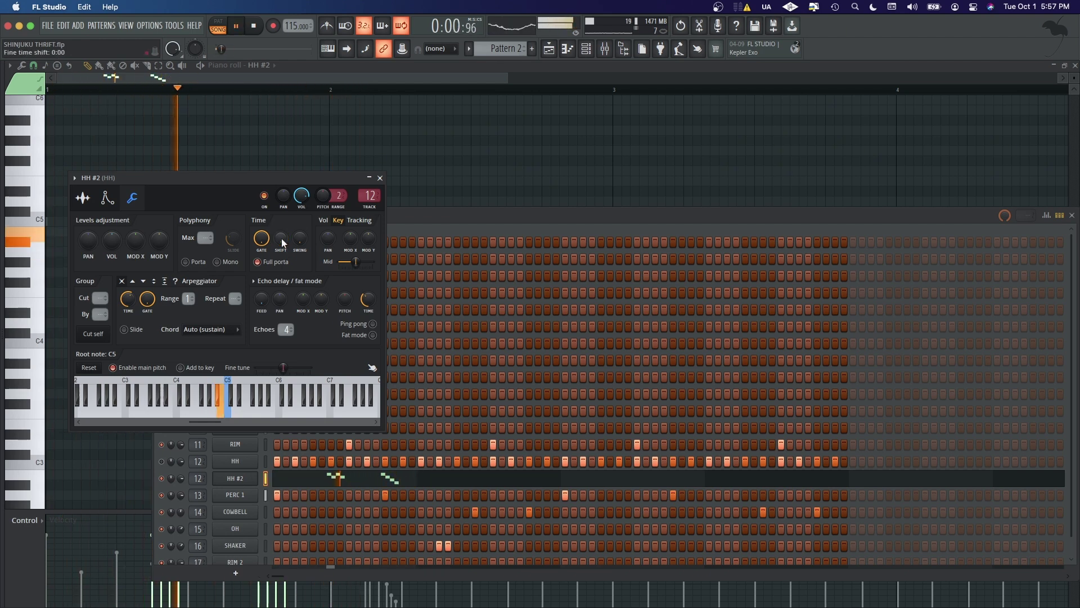
key("space")
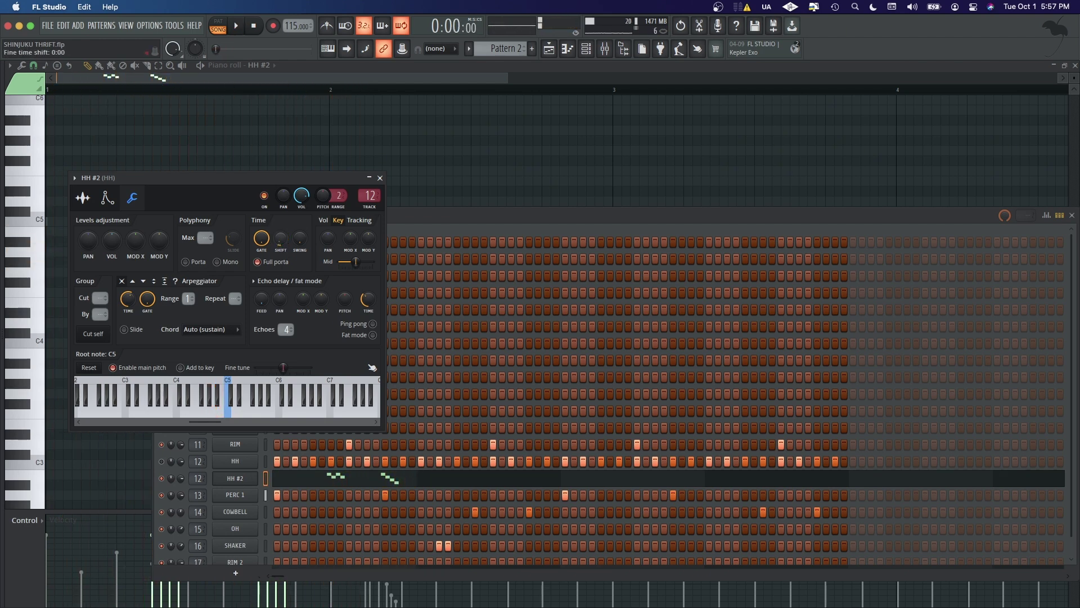
key("space")
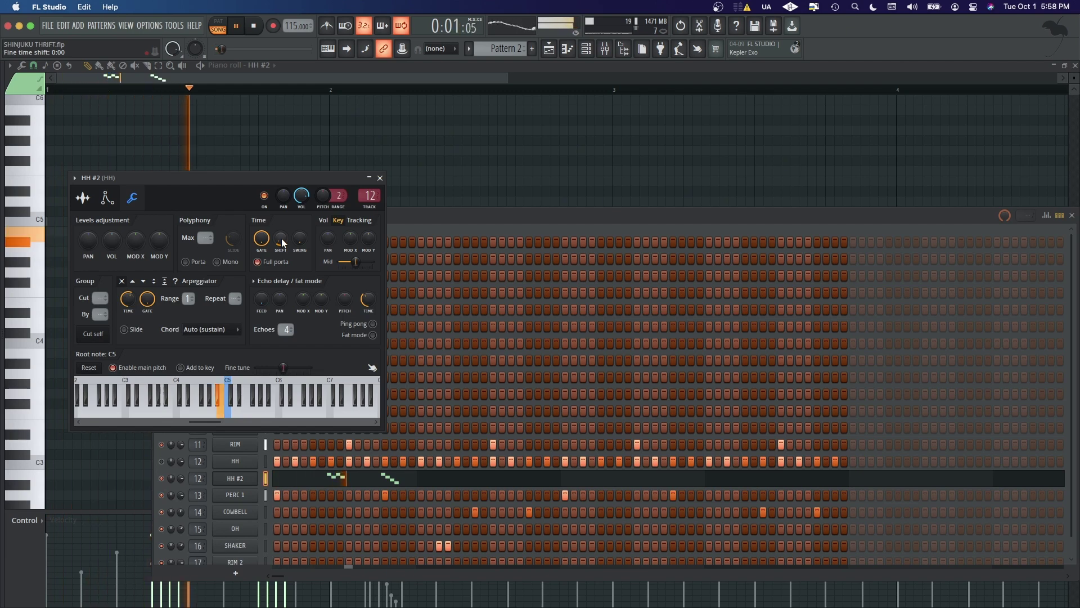
key("space")
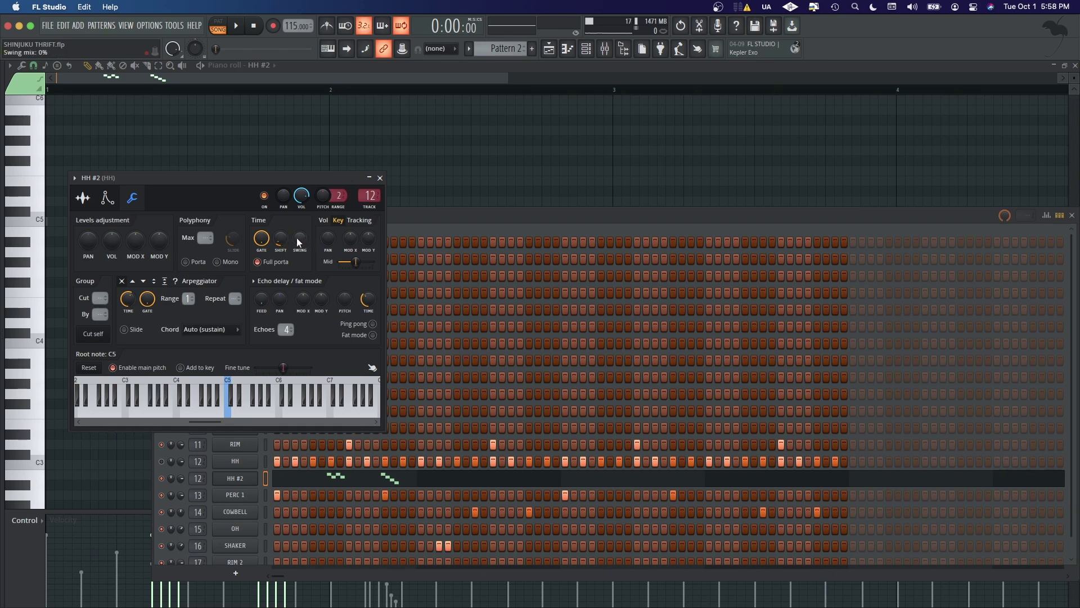
key("space")
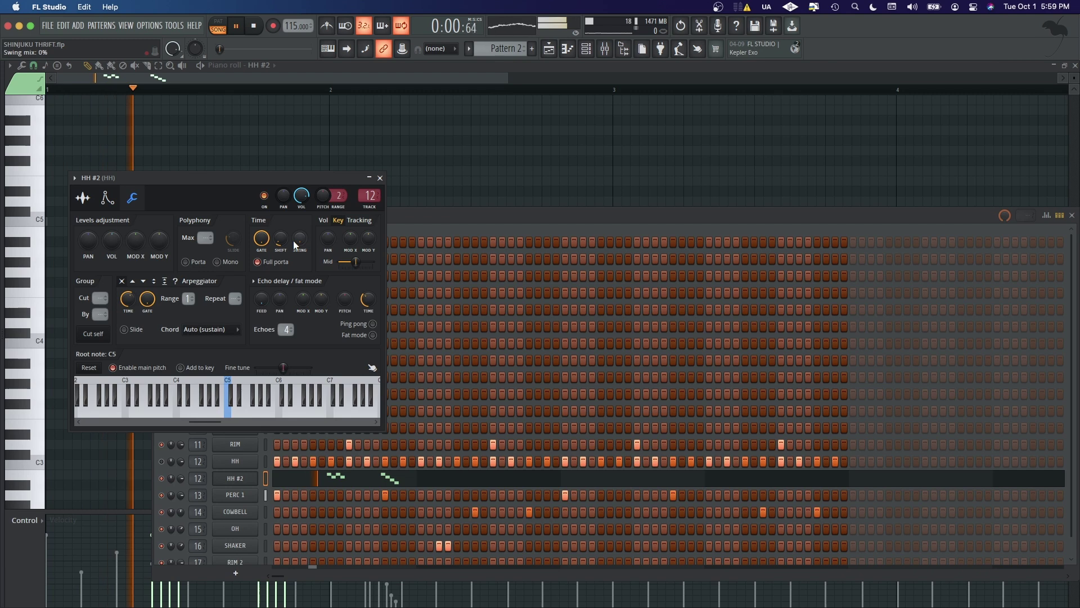
key("space")
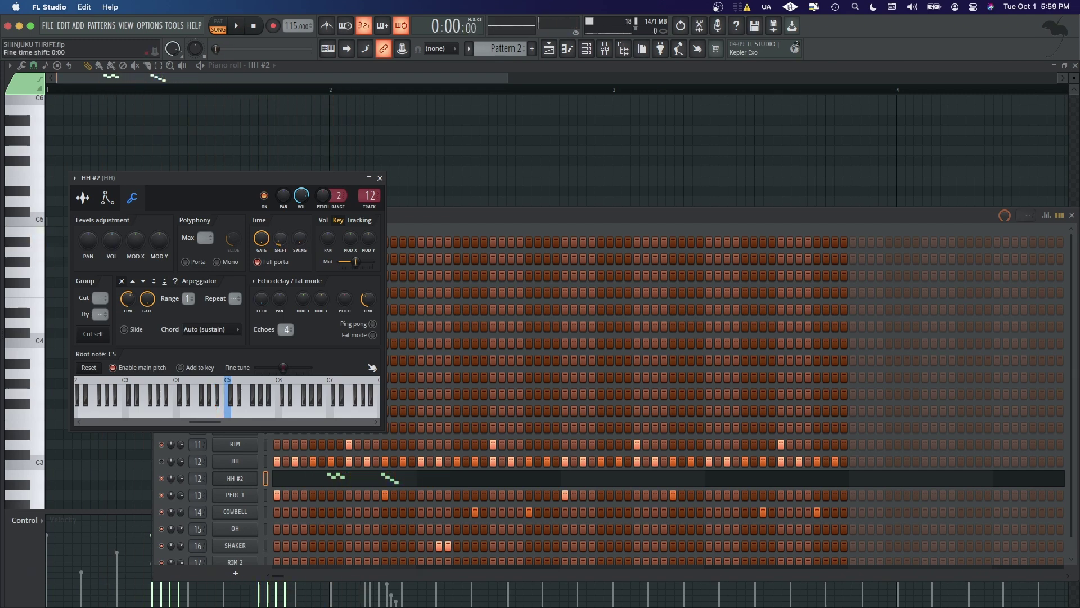
Step: Try a fine time shift of 0:14 on HH #2 and play the pattern to hear the delay
key("space")
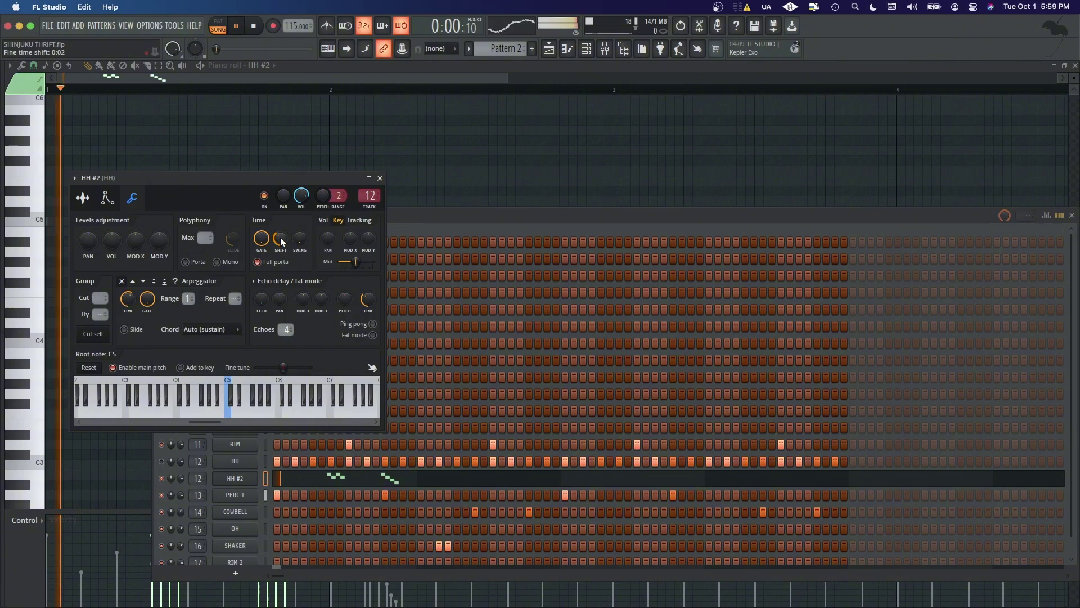
key("space")
left_click_drag(281, 242, 280, 236)
key("space")
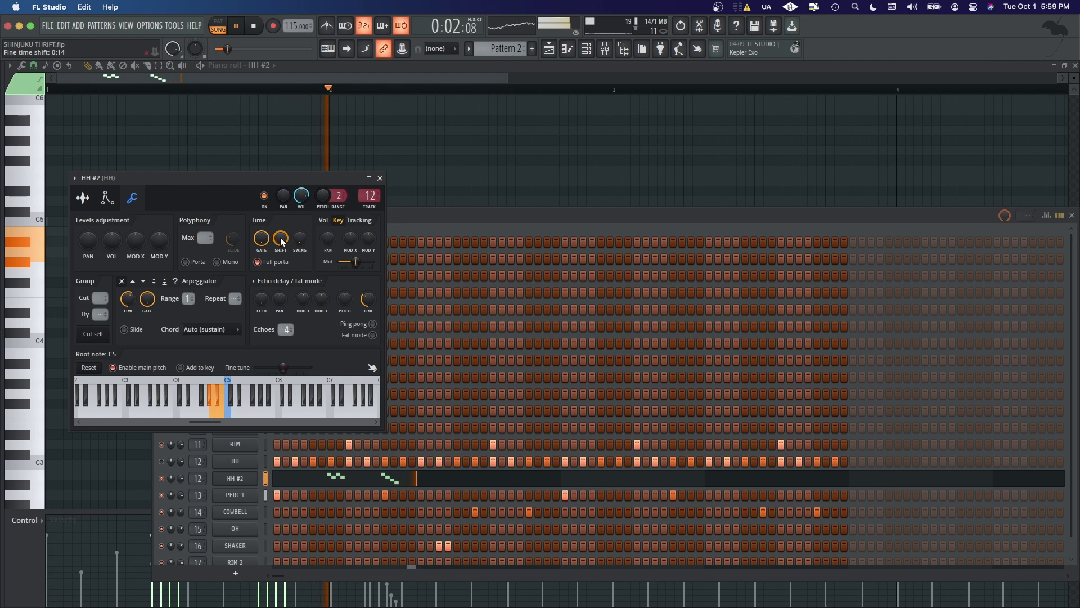
key("space")
Step: Reduce the fine time shift of HH #2 to a small amount and play the rolls back
left_click_drag(281, 242, 281, 239)
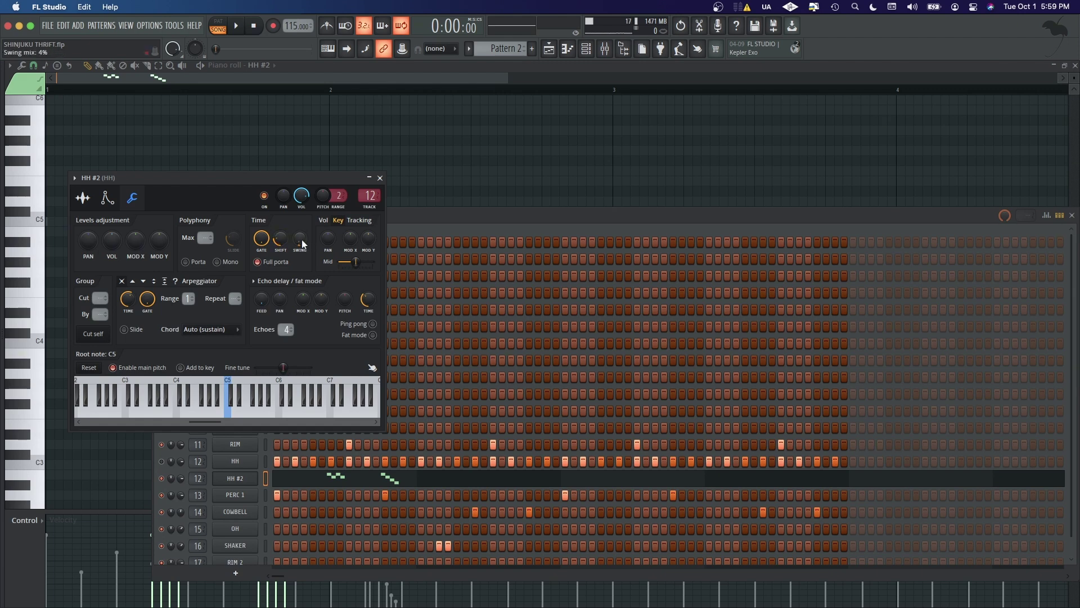
key("space")
key("space")
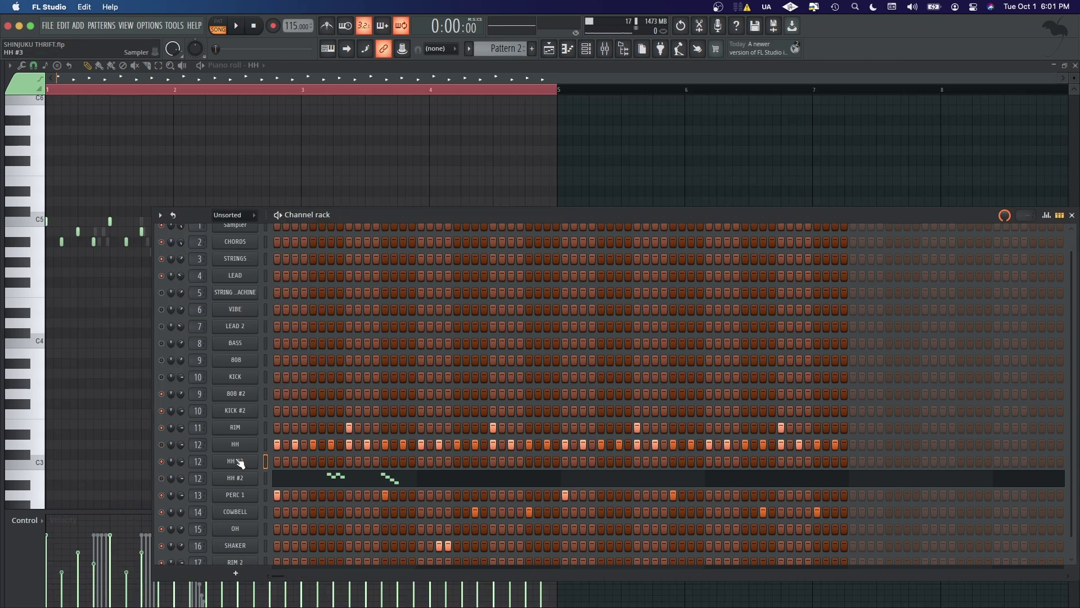
Step: Fill the HH #3 channel with a hit every 8 steps and open its piano roll
right_click(240, 461)
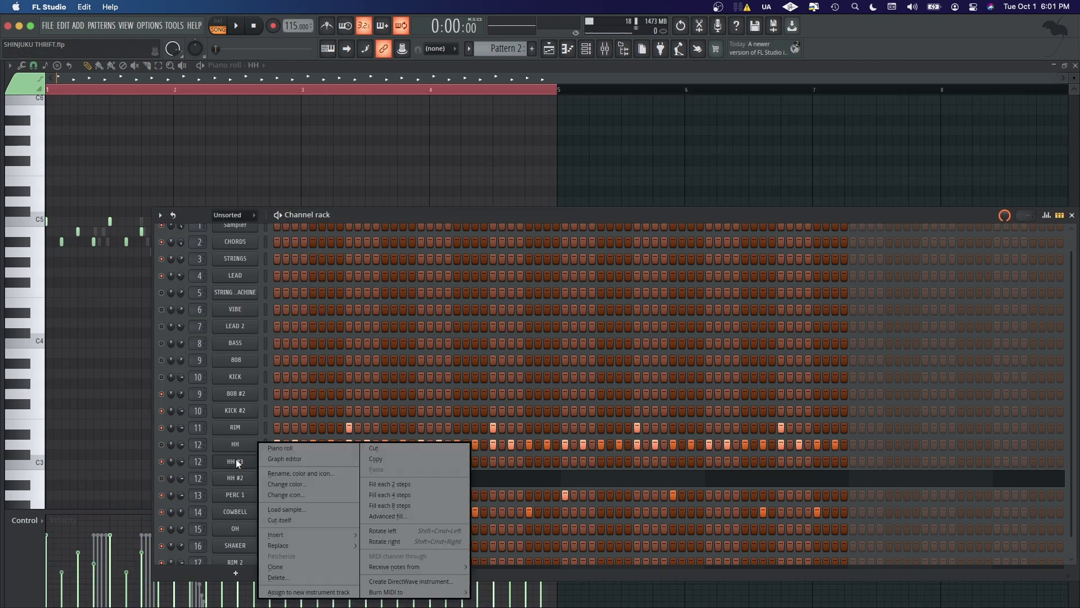
left_click(403, 501)
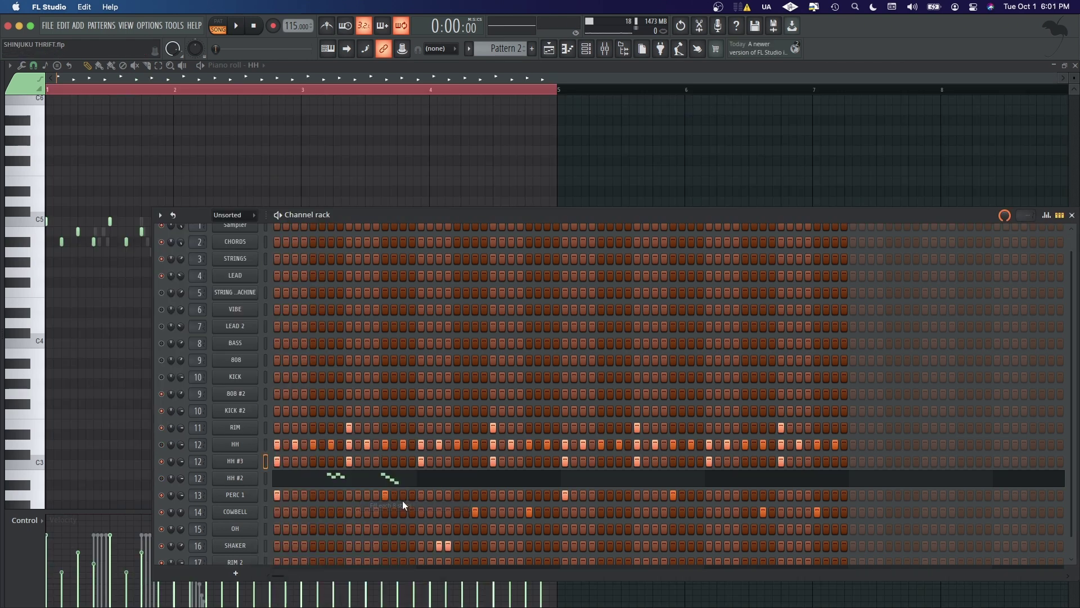
left_click(247, 463)
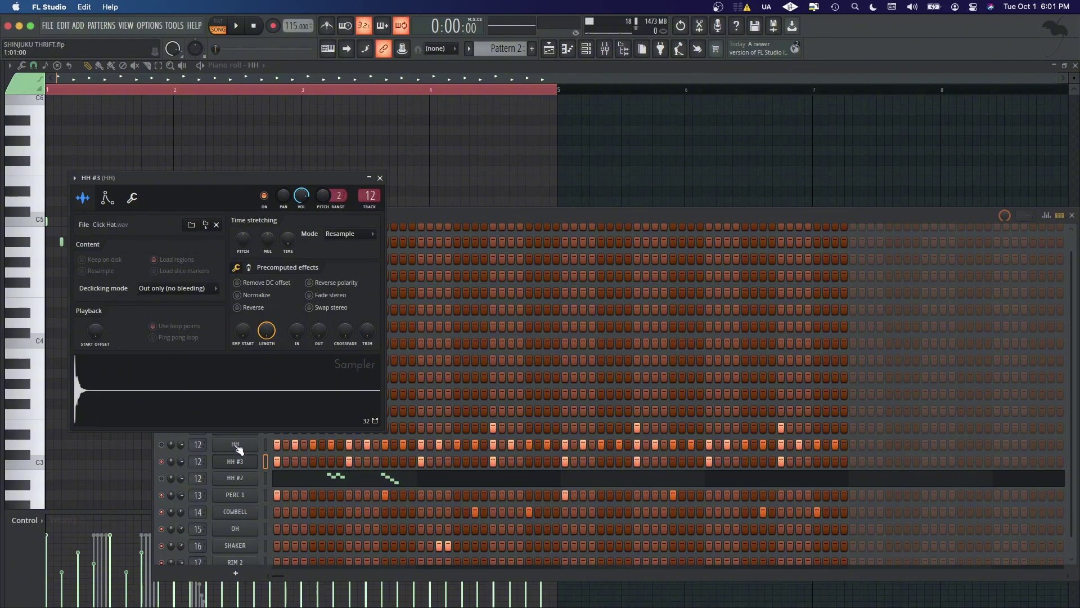
right_click(234, 452)
left_click(285, 445)
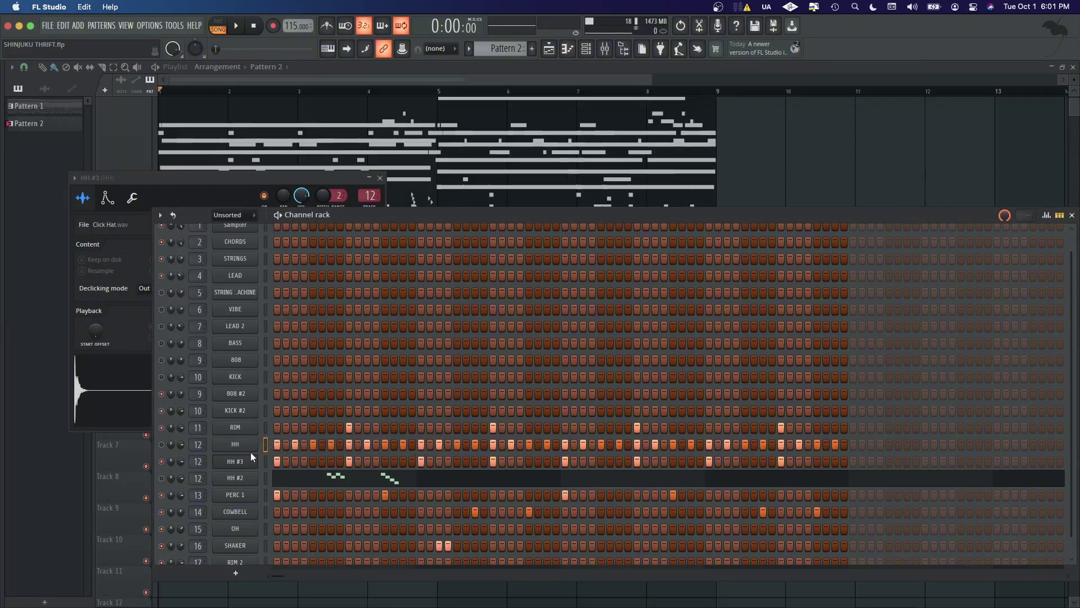
right_click(250, 459)
left_click(294, 443)
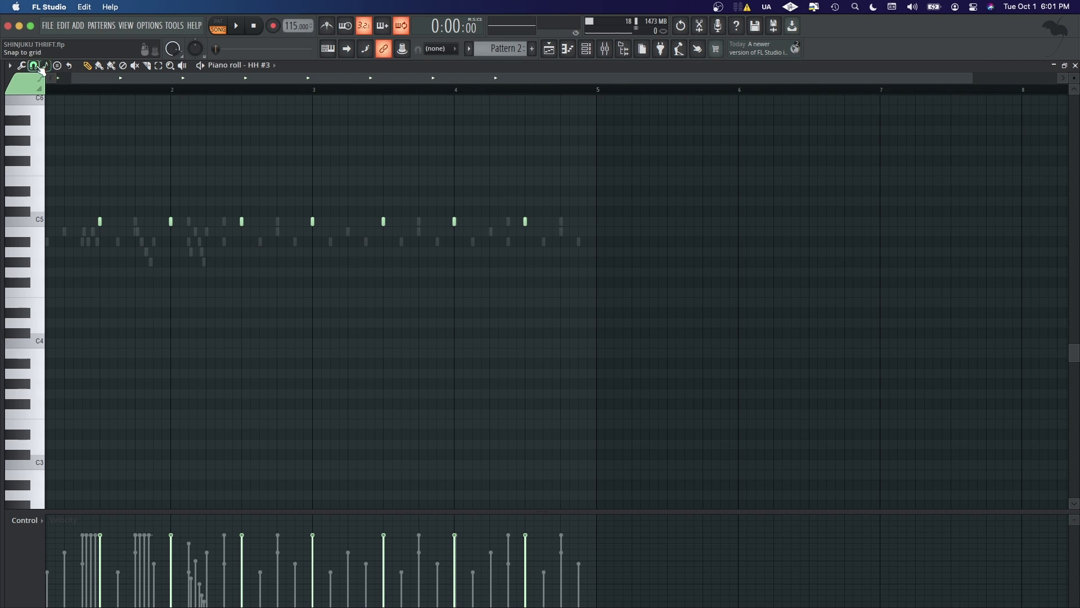
Step: Select all HH #3 notes on C5 and duplicate them one beat later
left_click(33, 65)
left_click(52, 225)
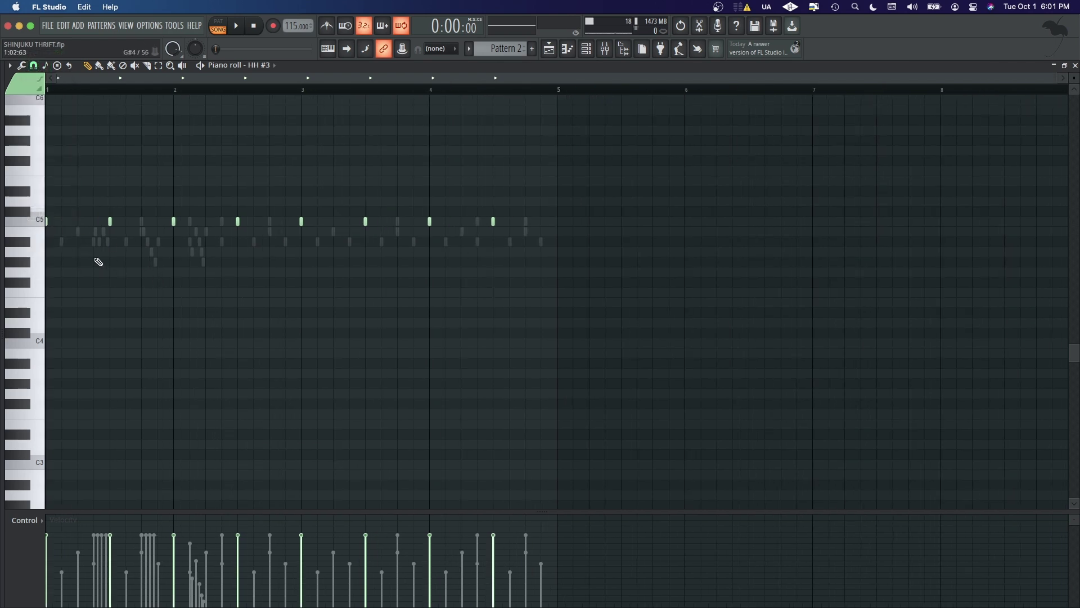
key("super+a")
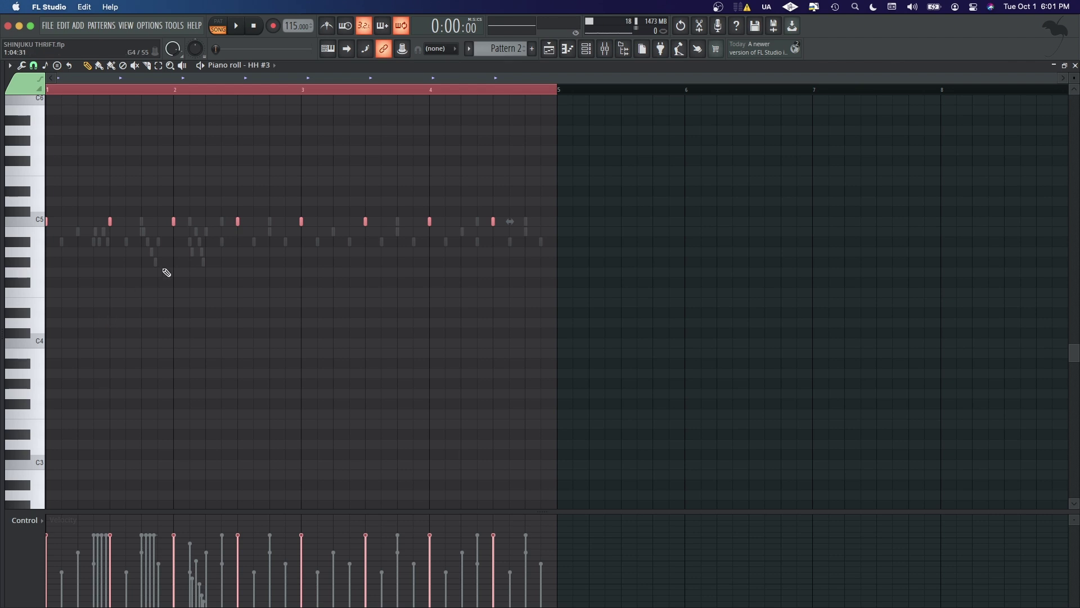
left_click_drag(237, 222, 267, 224)
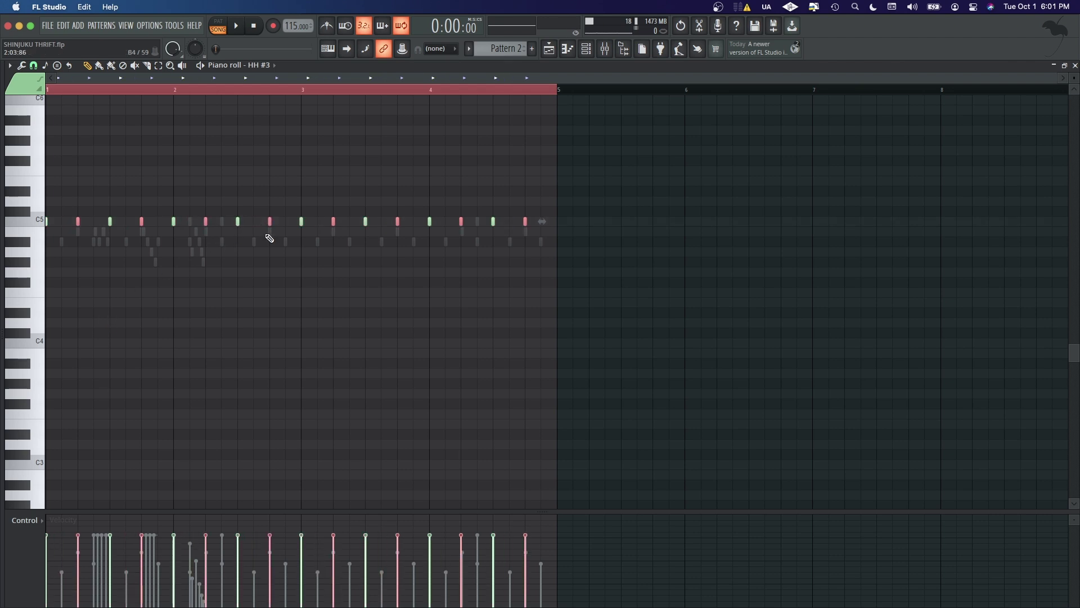
Step: Lower the velocity of the duplicated HH #3 notes below the original hits and save the project
scroll(288, 395, "down", 6)
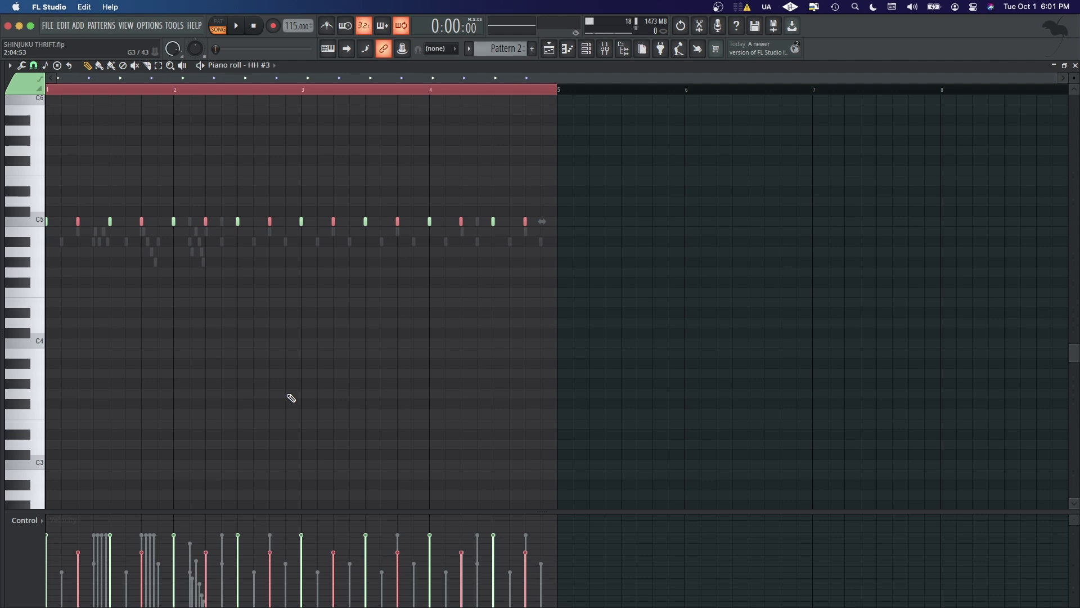
key("super+s")
scroll(275, 240, "down", 4)
scroll(276, 241, "up", 8)
scroll(276, 241, "down", 9)
scroll(275, 241, "up", 2)
scroll(275, 240, "up", 1)
Step: Duplicate the softer HH #3 notes half a beat earlier on C5
left_click_drag(269, 222, 252, 223)
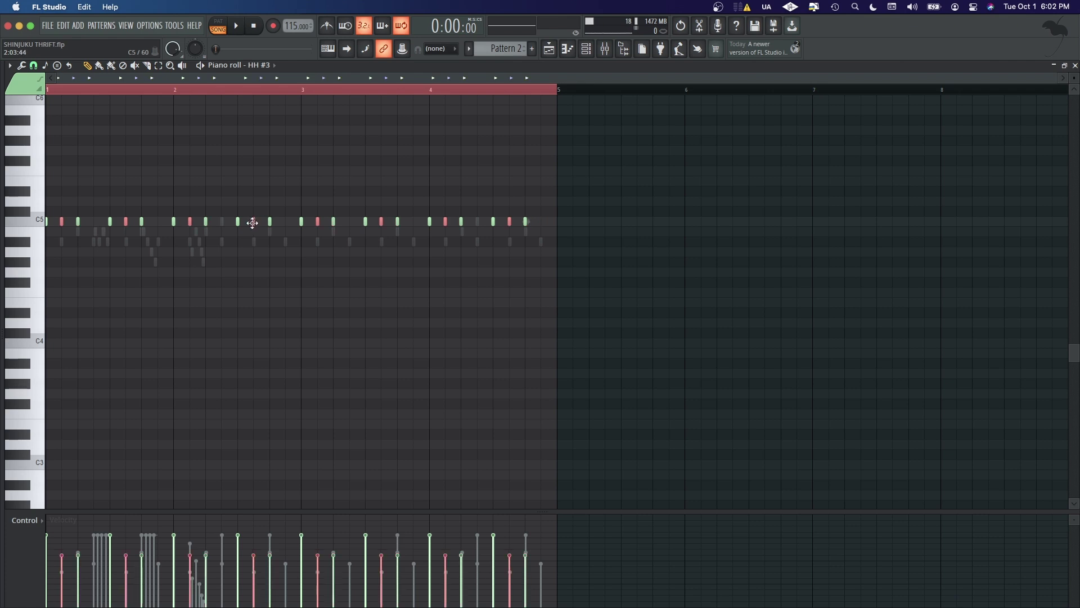
Step: Lower the velocity of the selected half-beat HH #3 notes and transpose them one semitone down to B4
scroll(252, 223, "down", 6)
scroll(252, 223, "down", 2)
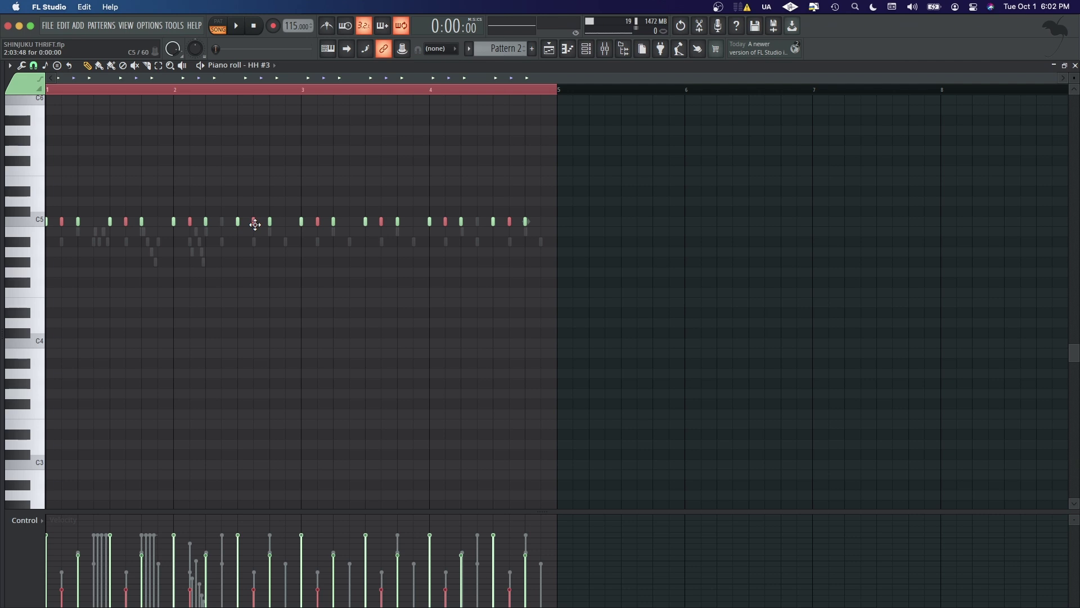
key("shift+Down")
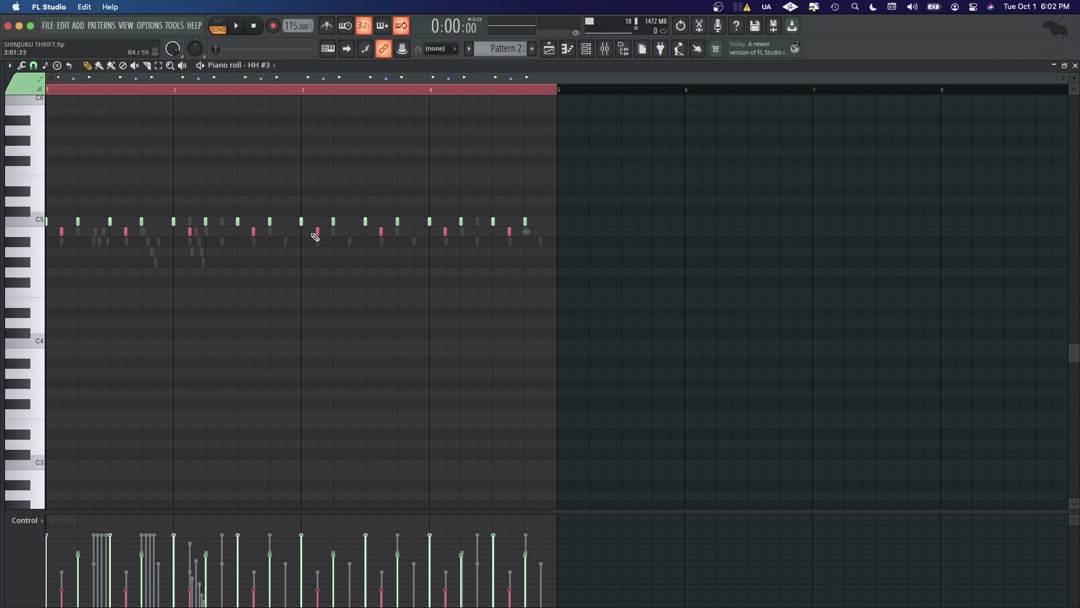
Step: Copy the selected B4 notes one beat later onto A#4 and raise the copies' velocity slightly
left_click_drag(254, 231, 286, 241)
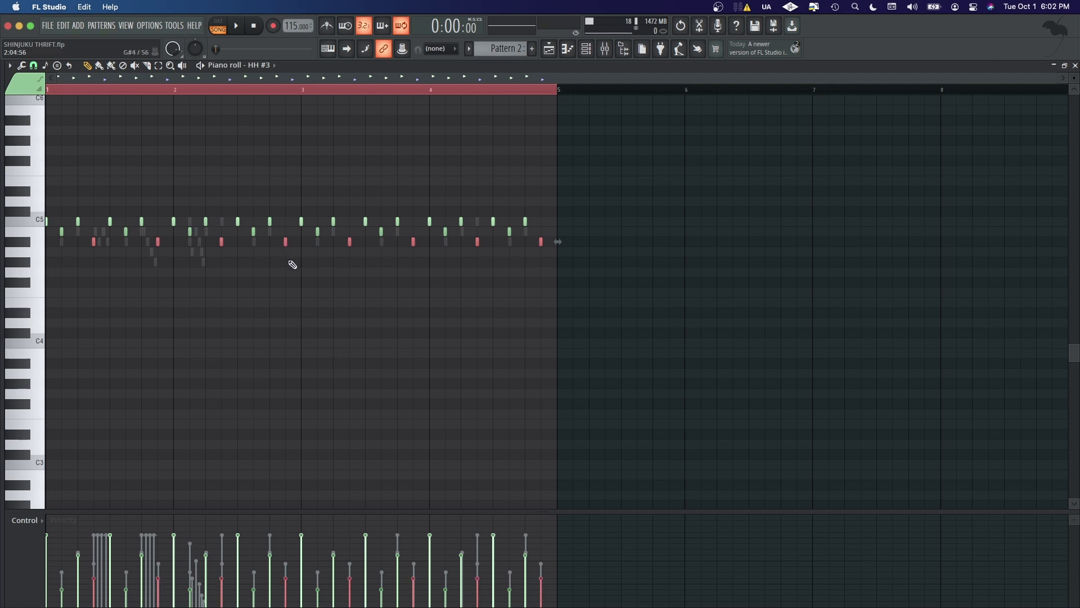
scroll(289, 261, "up", 1)
Step: Play the pattern back to check how the HH #3 groove sounds with its pitch and velocity variations
key("space")
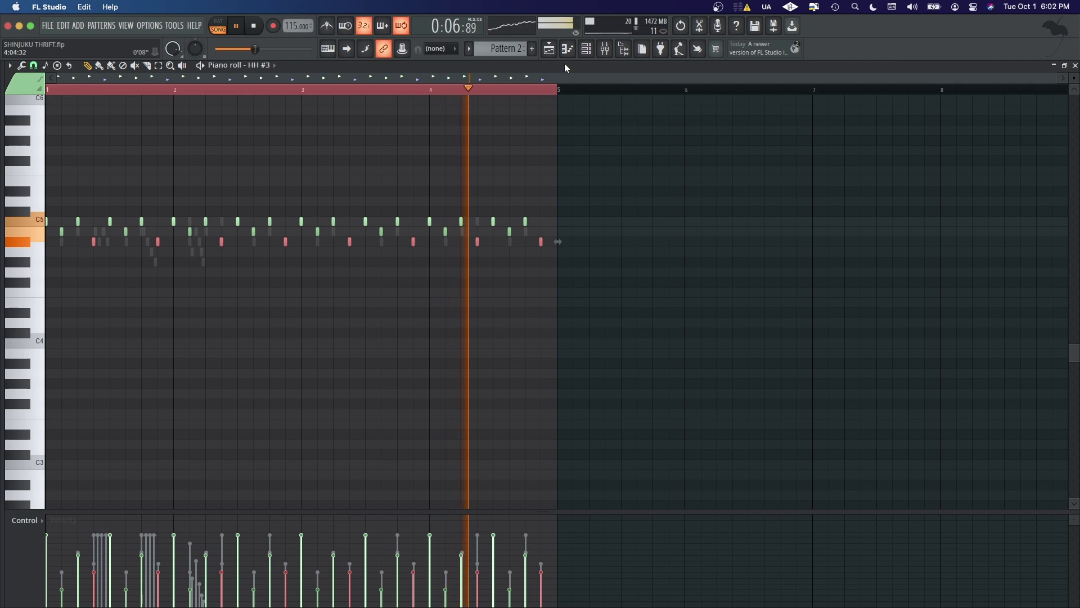
left_click(586, 49)
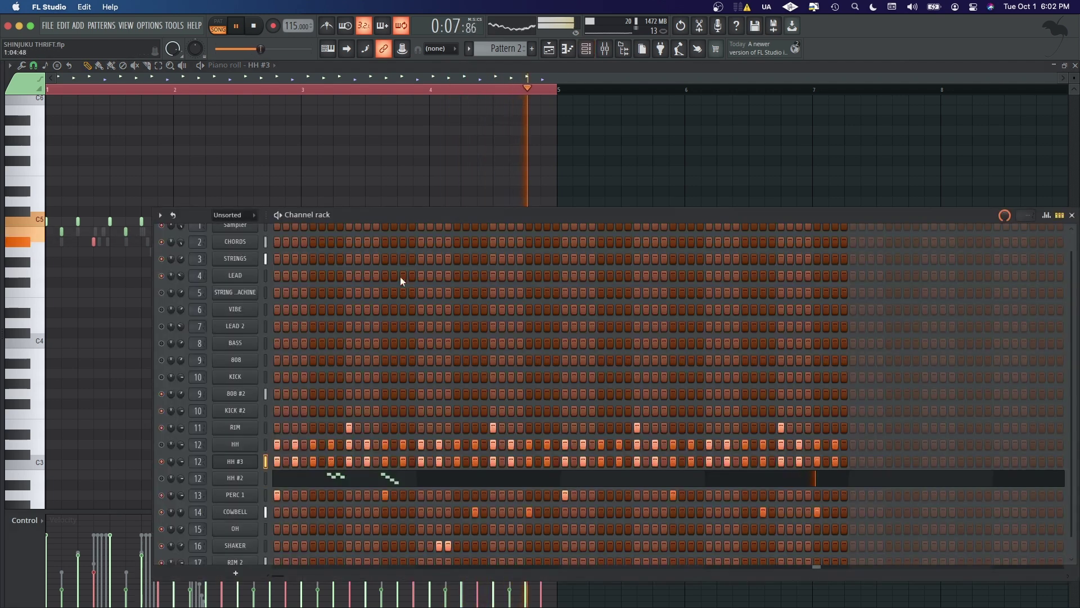
right_click(238, 467)
left_click(429, 484)
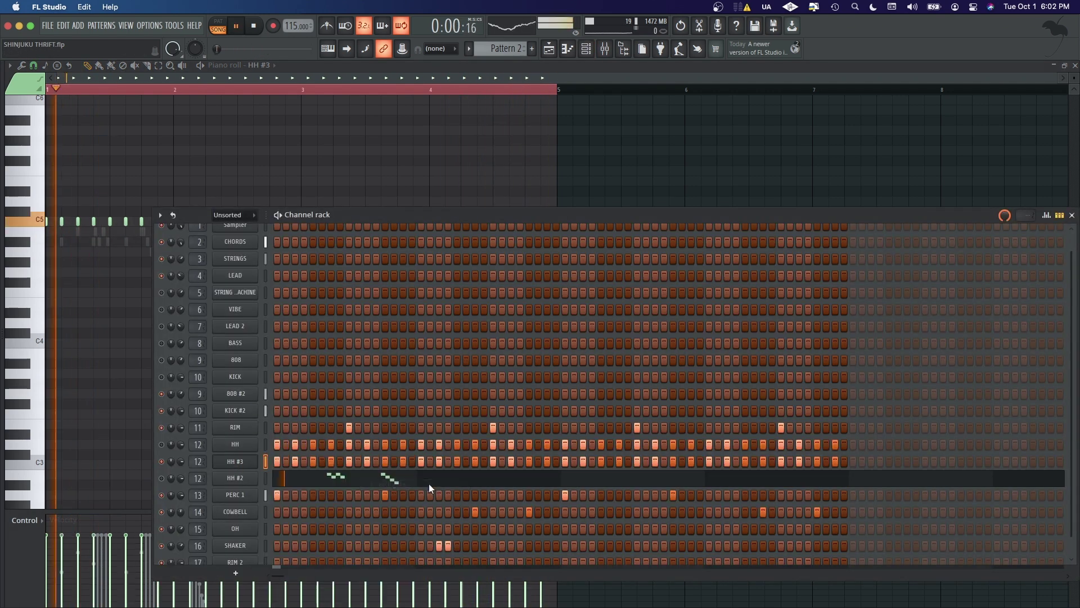
key("space")
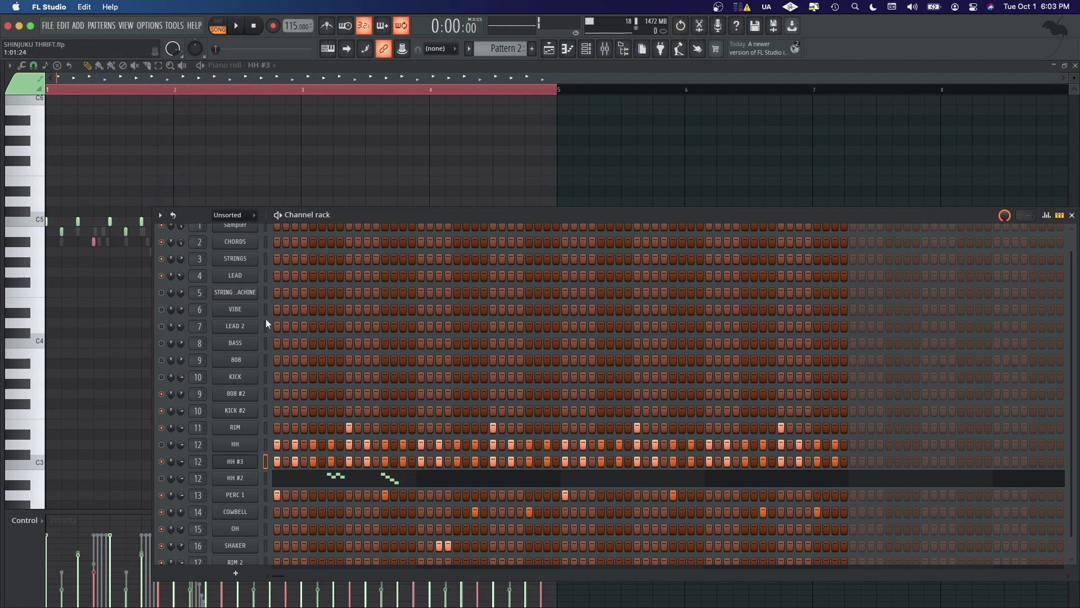
key("F6")
key("space")
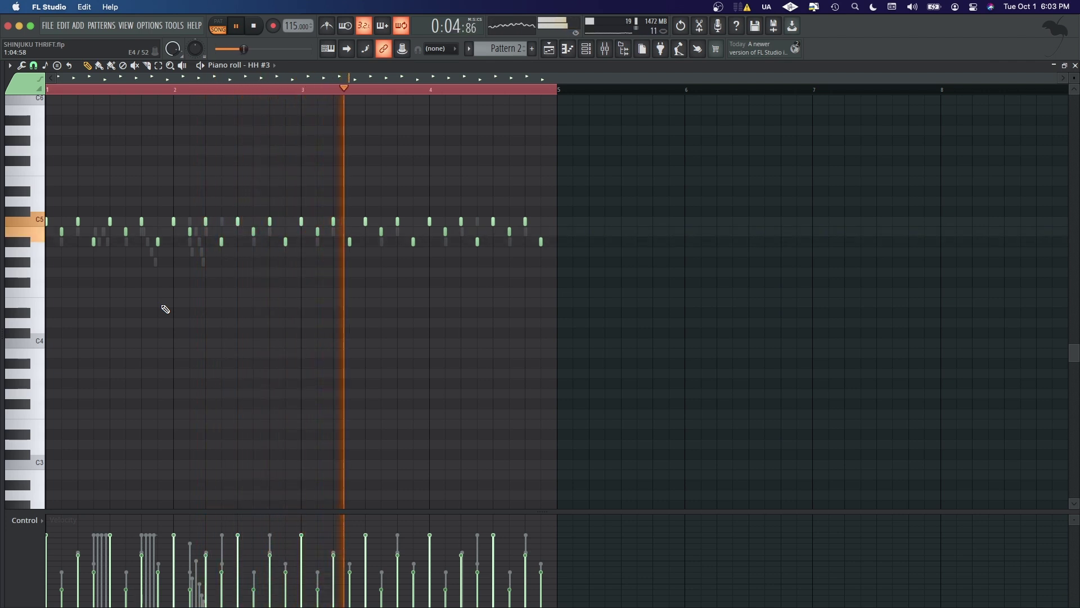
key("space")
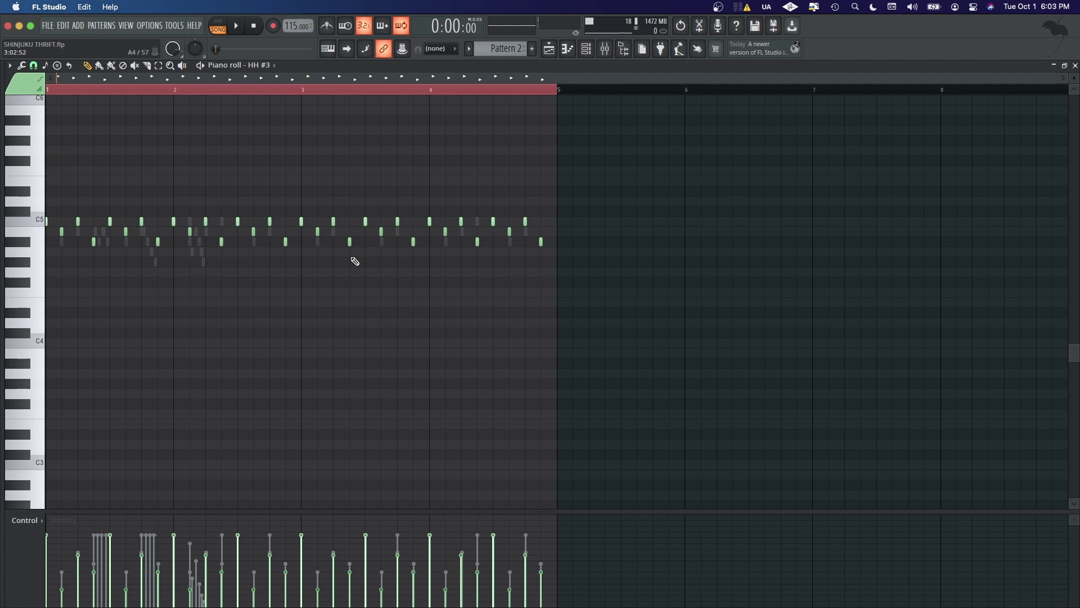
Step: Select all HH #3 notes in the piano roll and open the quantizer for them
left_click(598, 53)
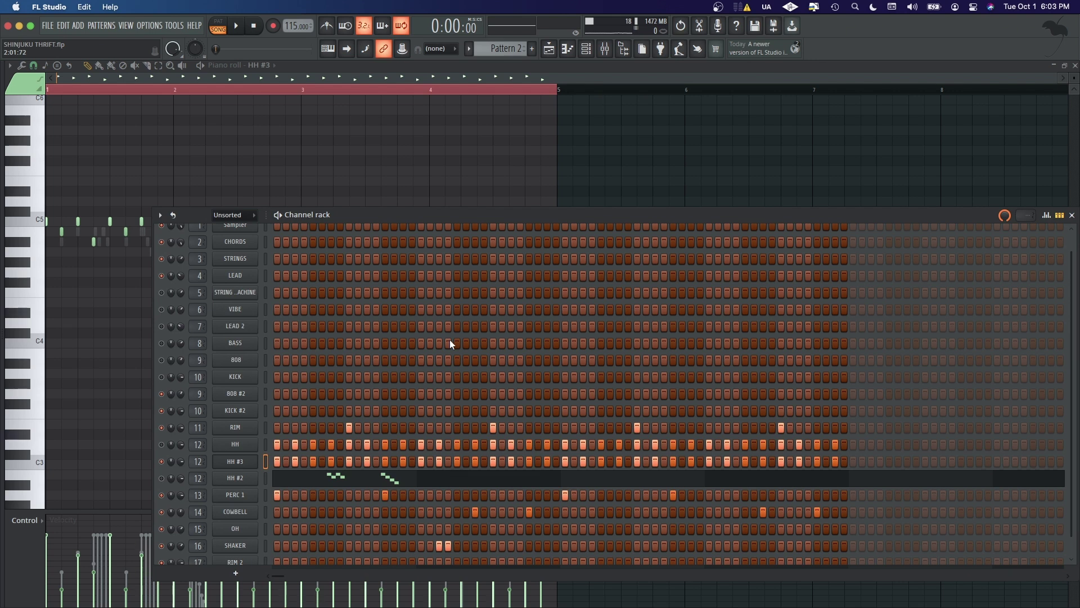
key("F6")
key("super+a")
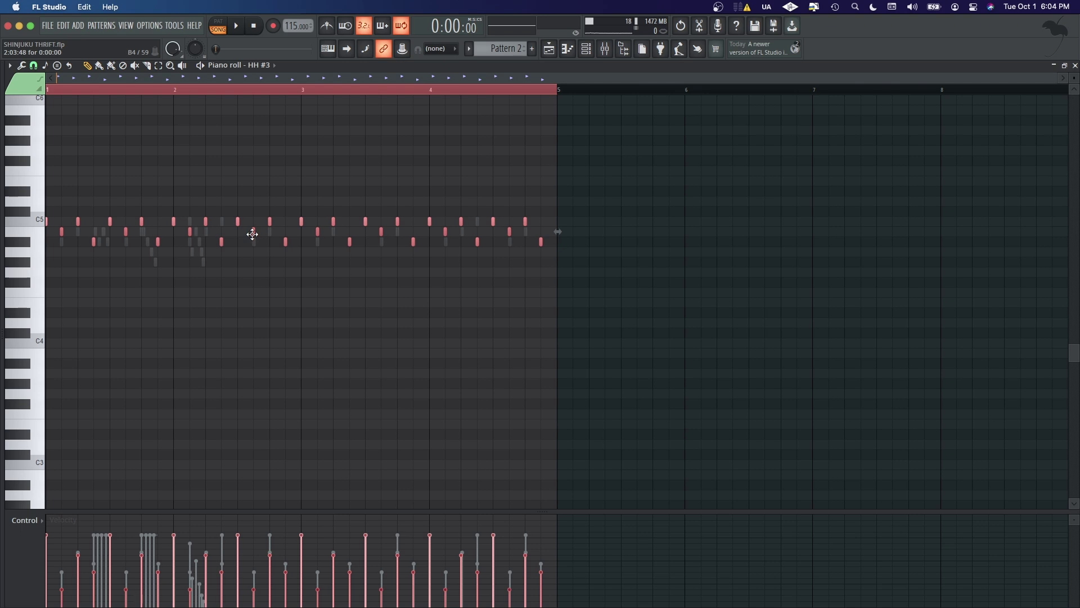
key("super+q")
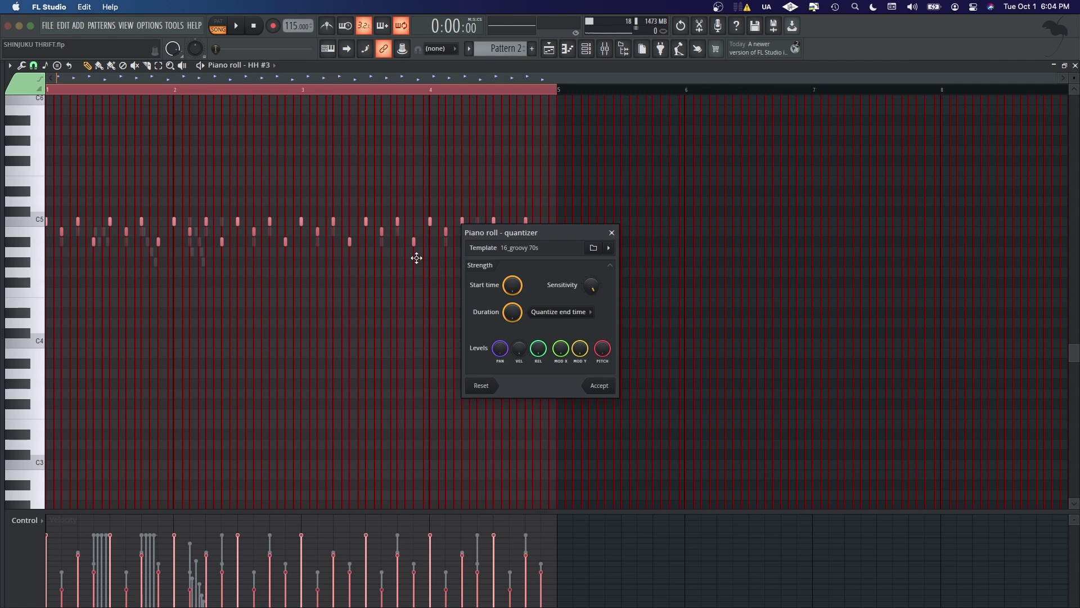
Step: Try the quantizer templates 16_groovy 60s, 16_MPC1, 16_ragga and 16_chemical 1 on the HH #3 notes
left_click(610, 249)
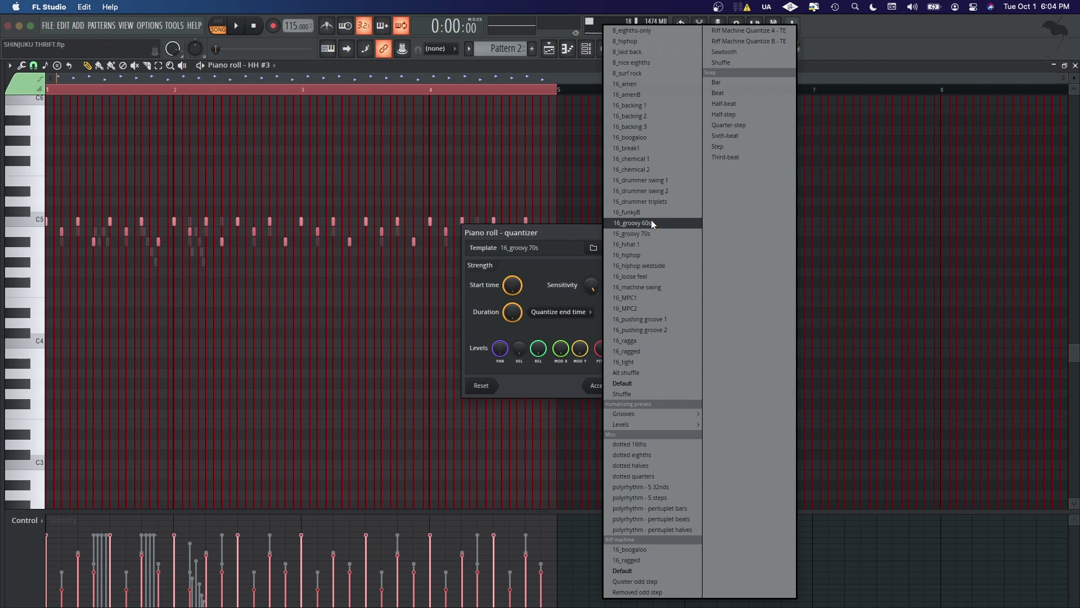
left_click(651, 223)
left_click(609, 248)
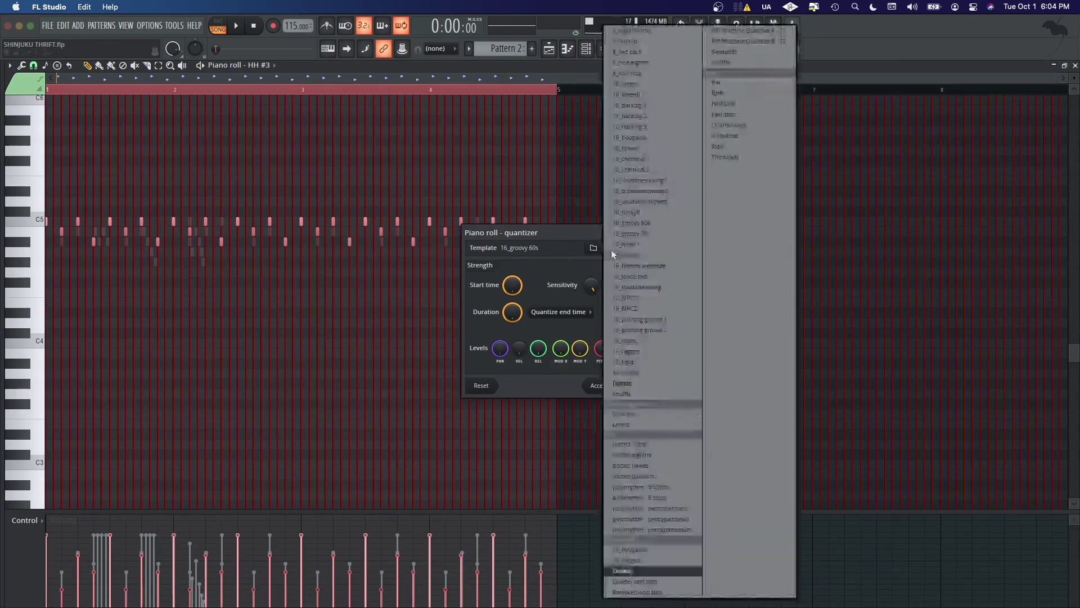
left_click(637, 292)
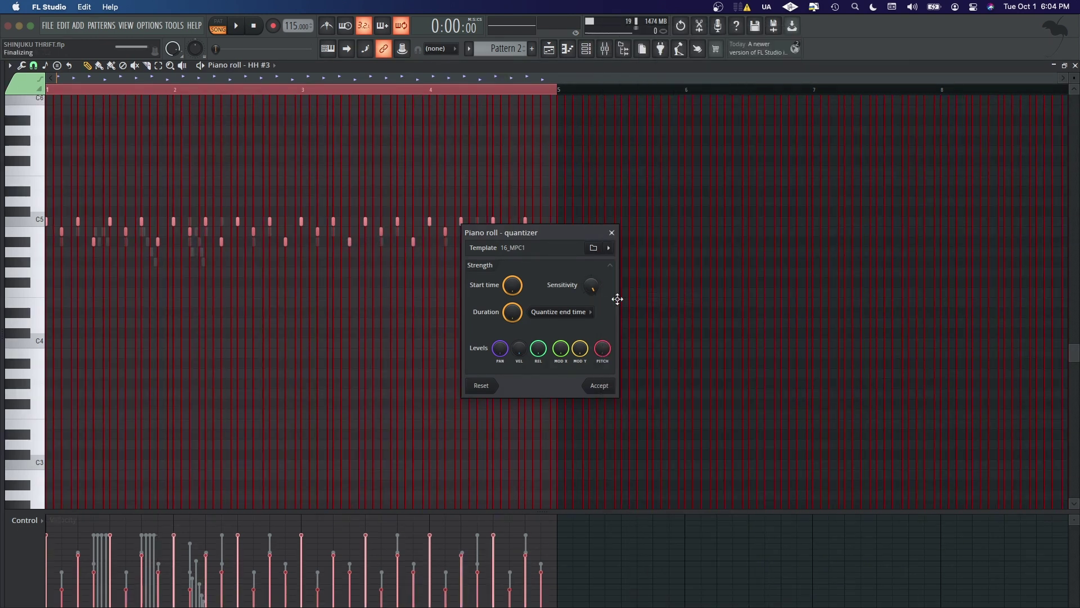
left_click(608, 248)
left_click(637, 335)
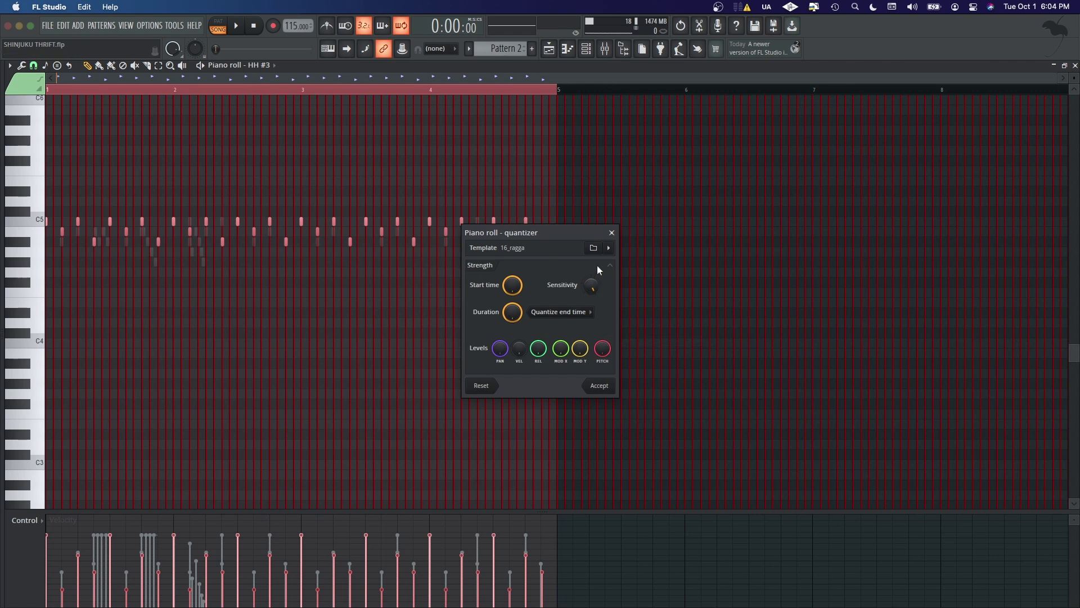
left_click(608, 247)
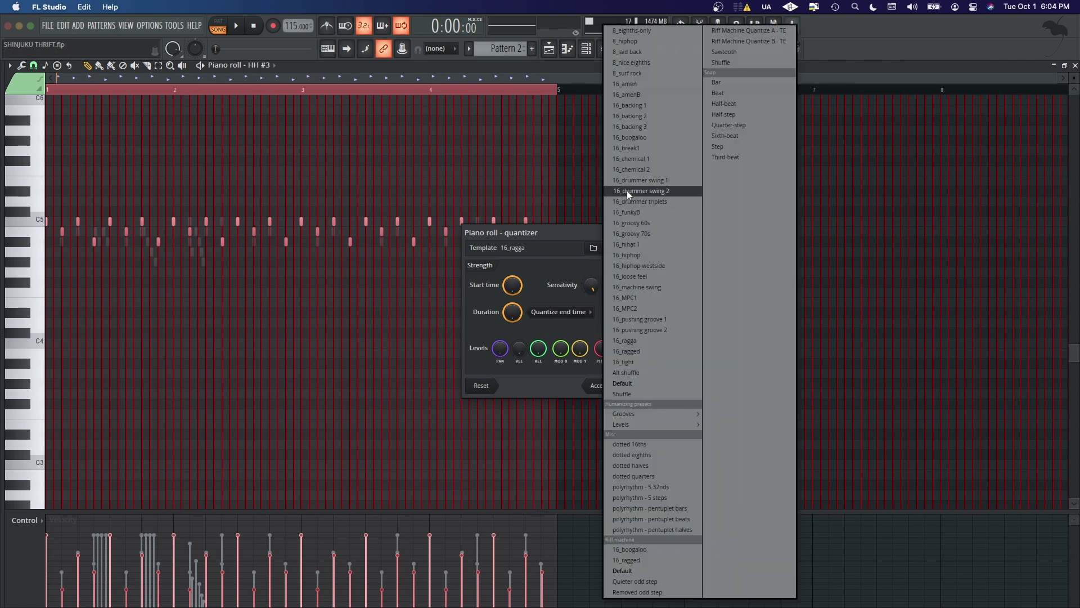
left_click(636, 157)
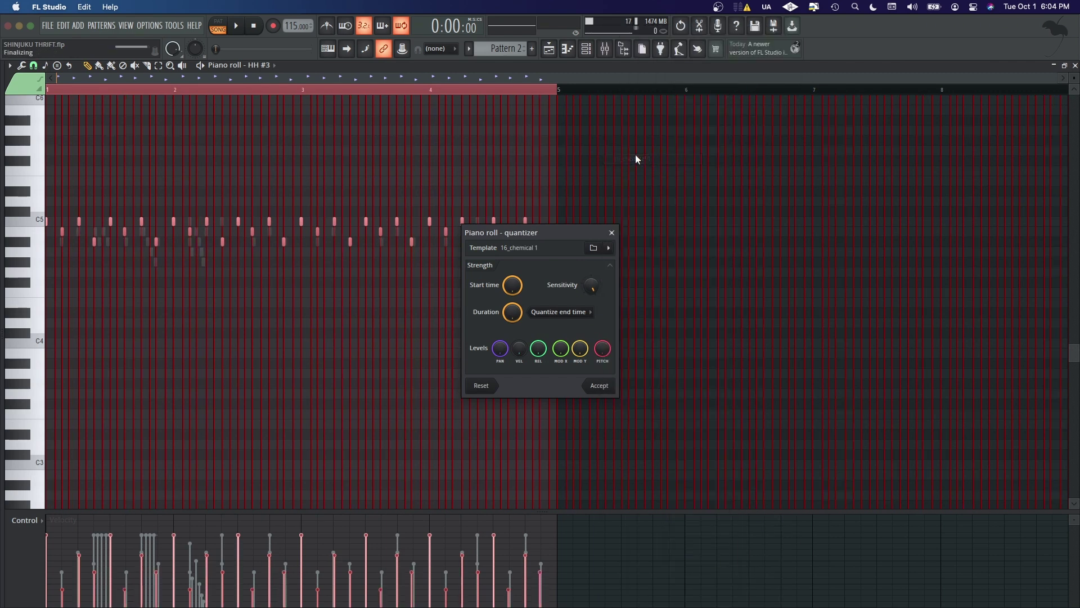
Step: Quantize the selected HH #3 notes with the 16_groovy 70s template
left_click(609, 248)
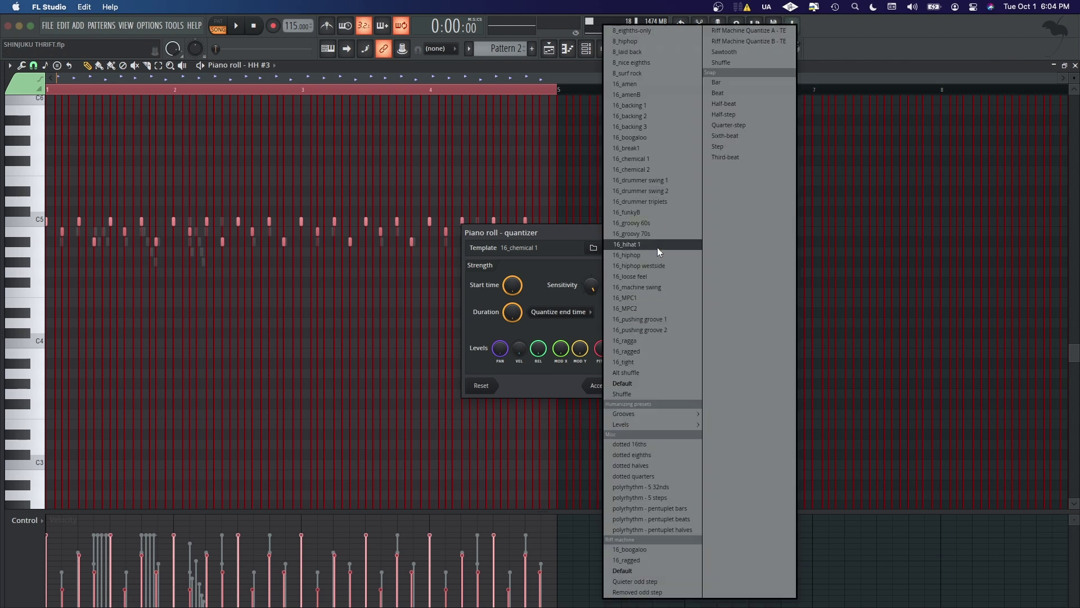
left_click(663, 233)
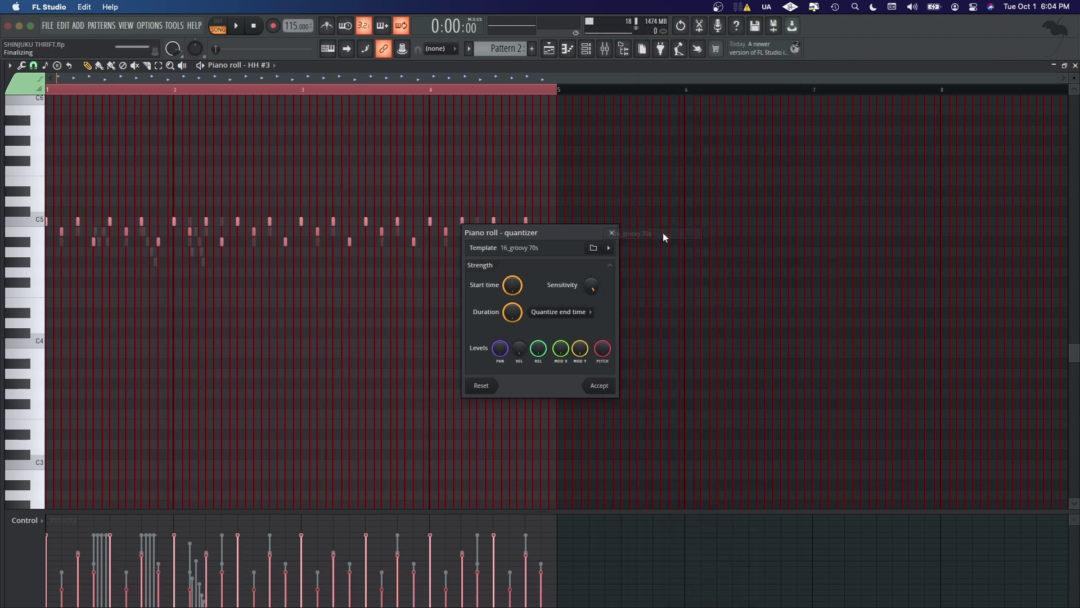
left_click(609, 390)
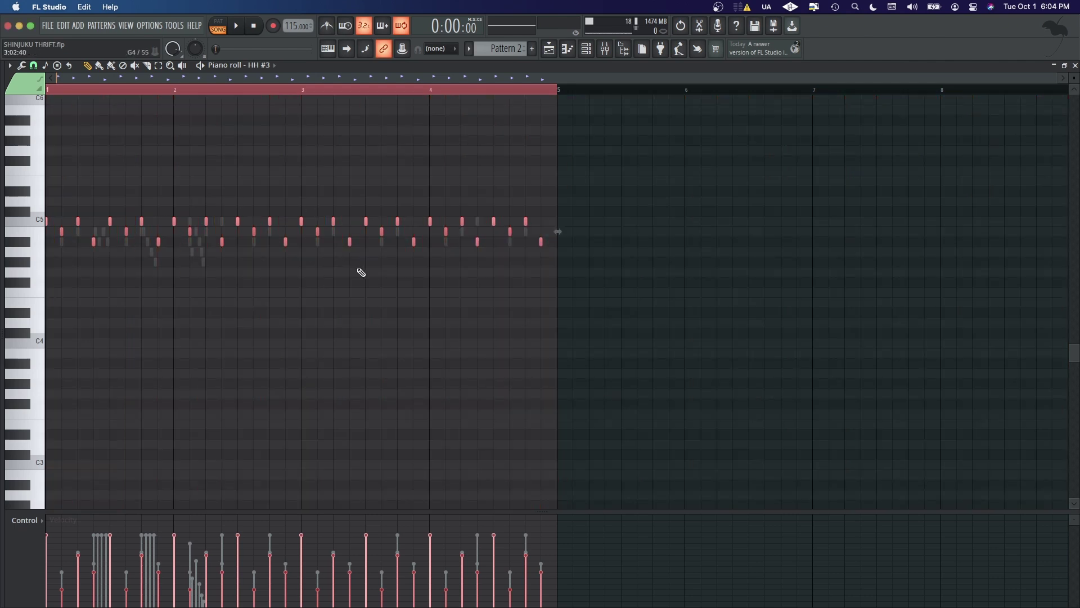
Step: Play the quantized HH #3 pattern and apply the 16_groovy 70s quantize again during playback
key("space")
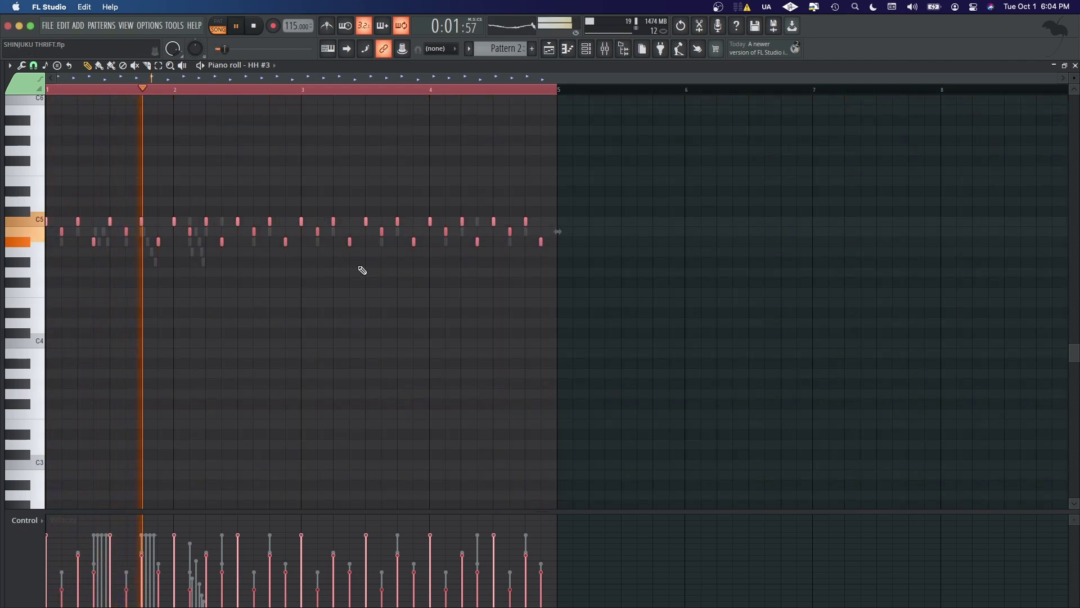
key("alt+q")
left_click(607, 390)
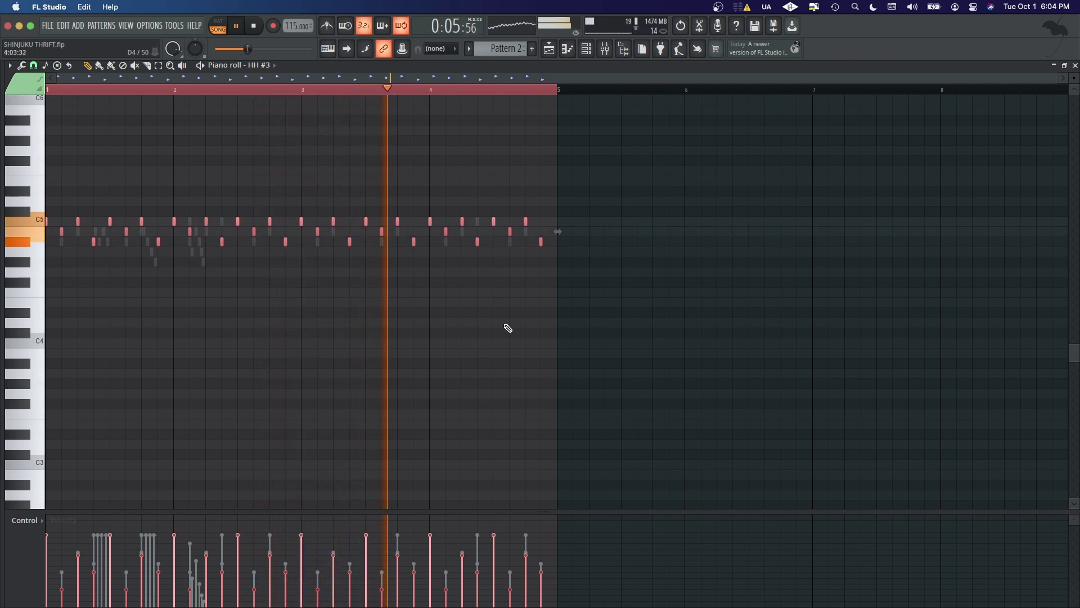
key("space")
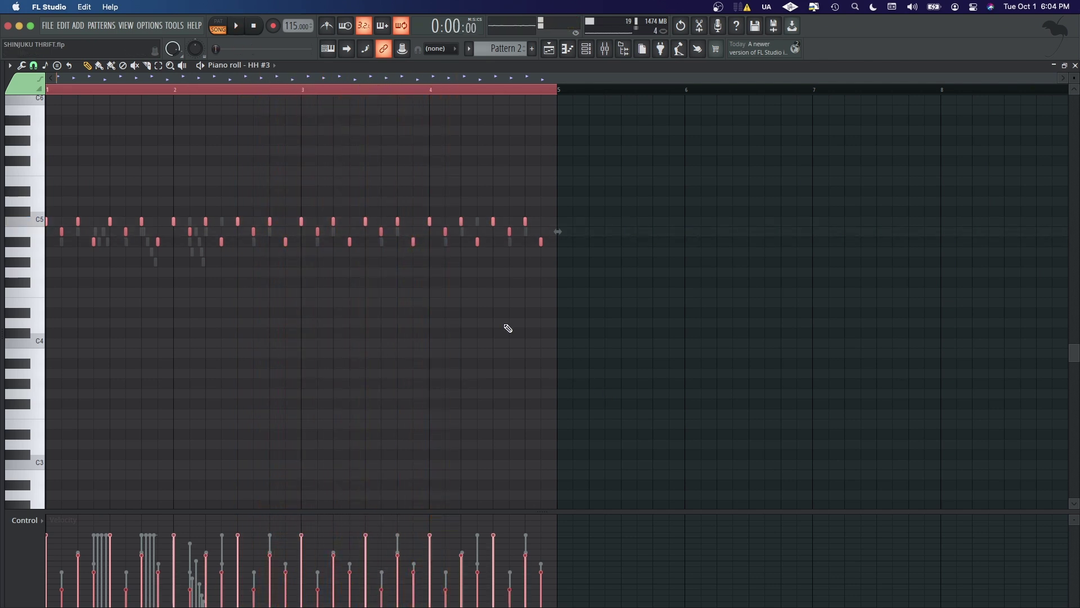
key("alt+q")
left_click_drag(519, 349, 518, 388)
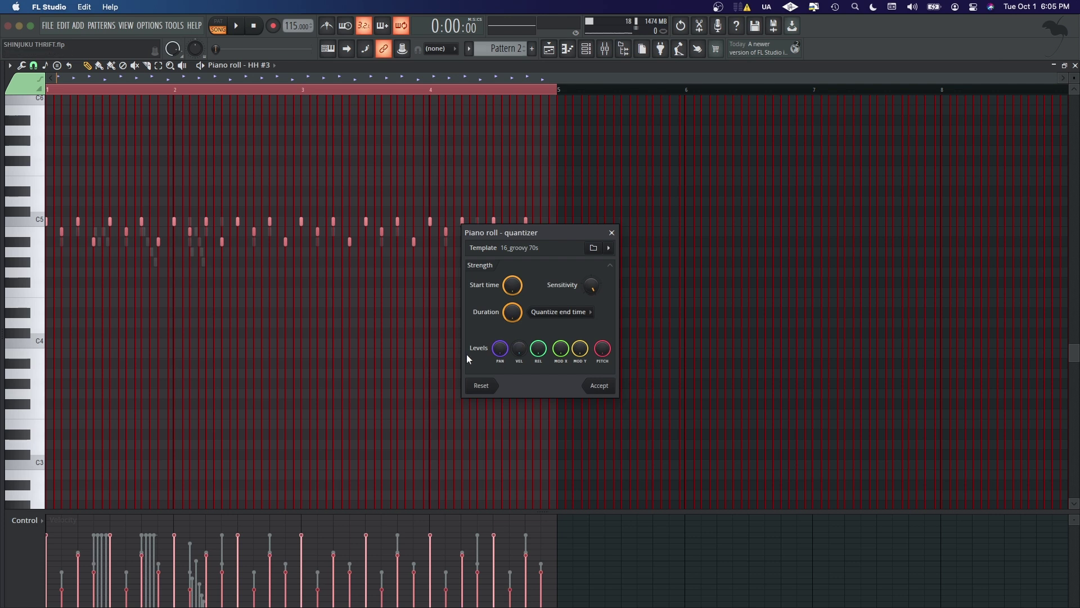
left_click(611, 233)
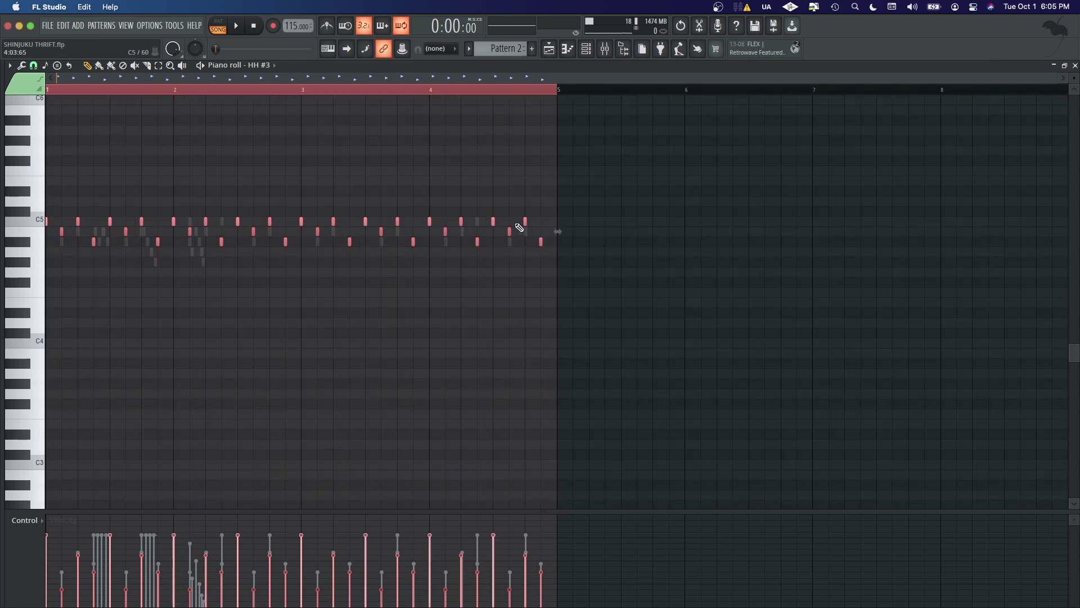
Step: Open the PERC 1 channel's piano roll and quantize all its notes with the 16_groovy 70s template
key("F6")
scroll(353, 450, "down", 1)
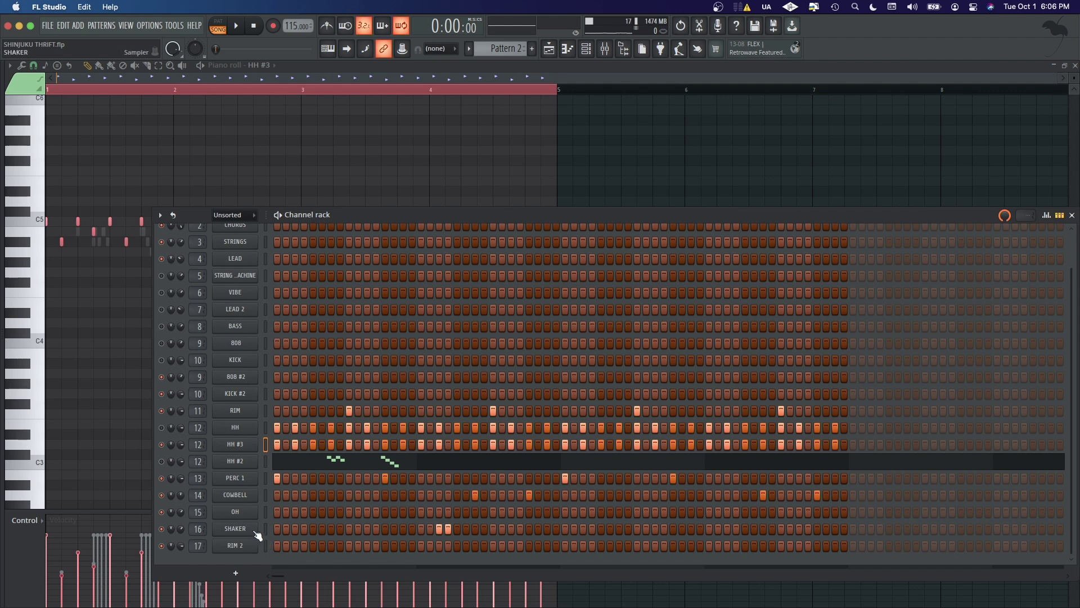
right_click(242, 483)
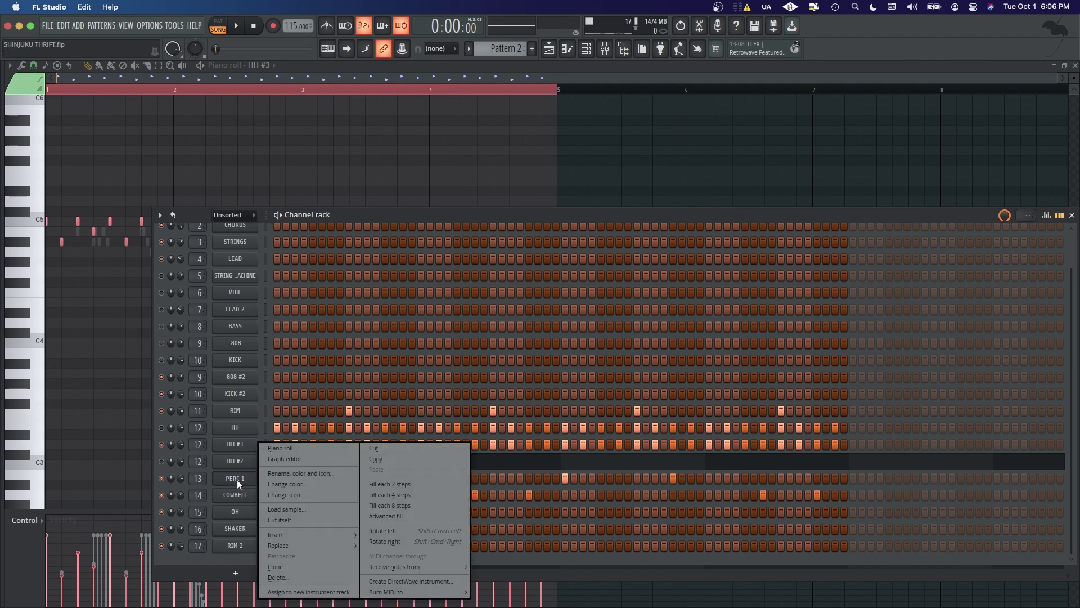
left_click(288, 446)
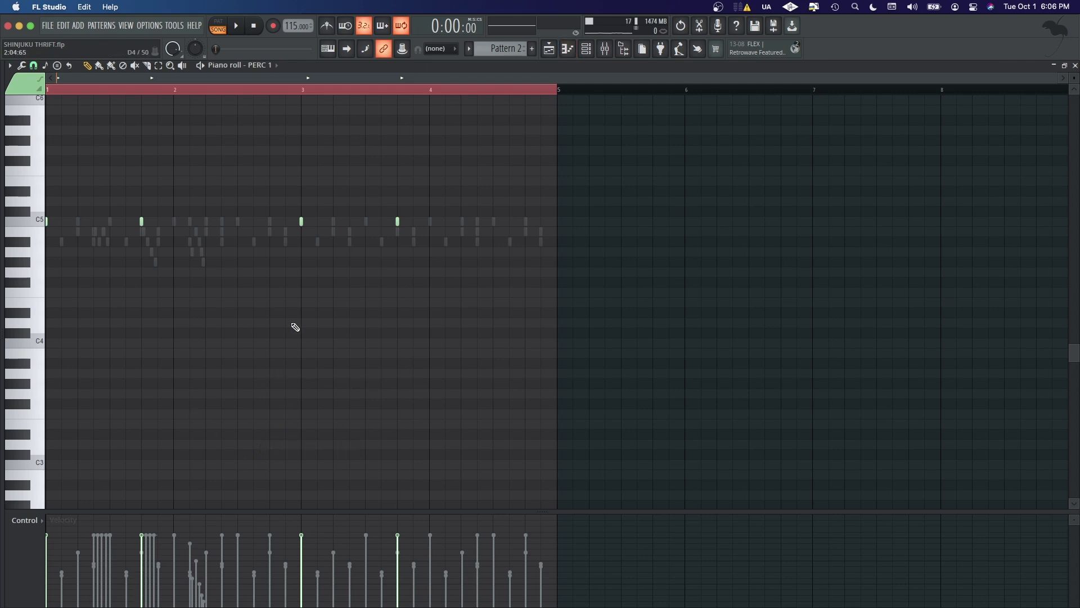
key("super+a")
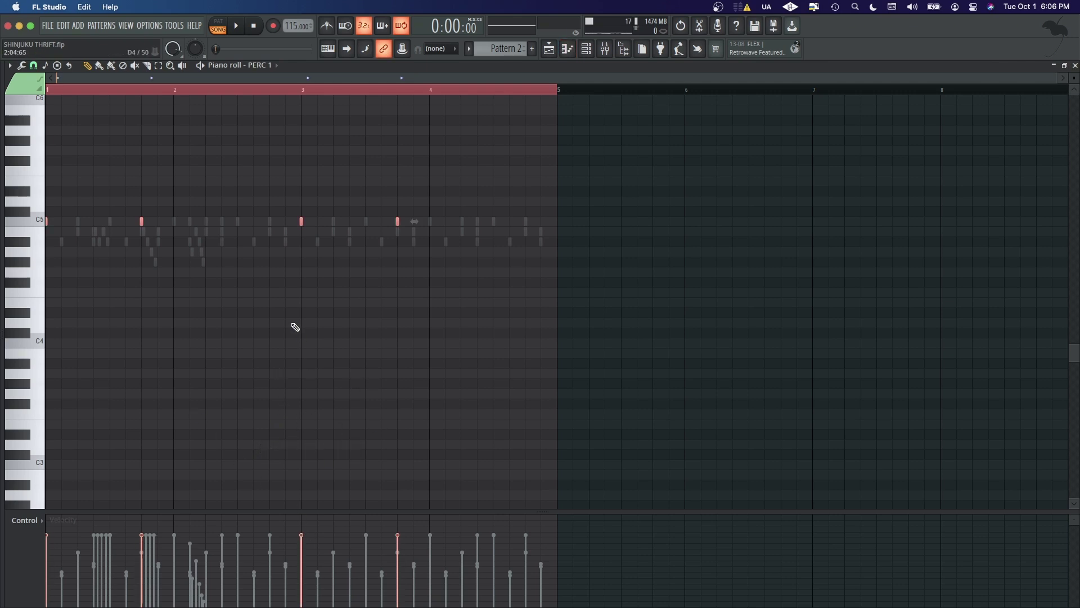
key("alt+q")
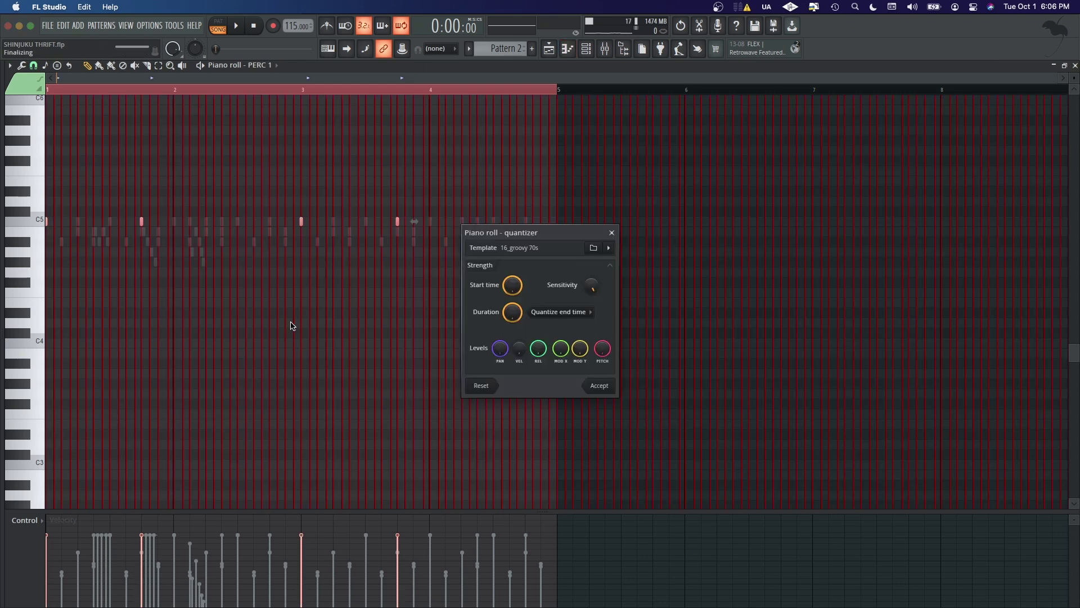
left_click(599, 387)
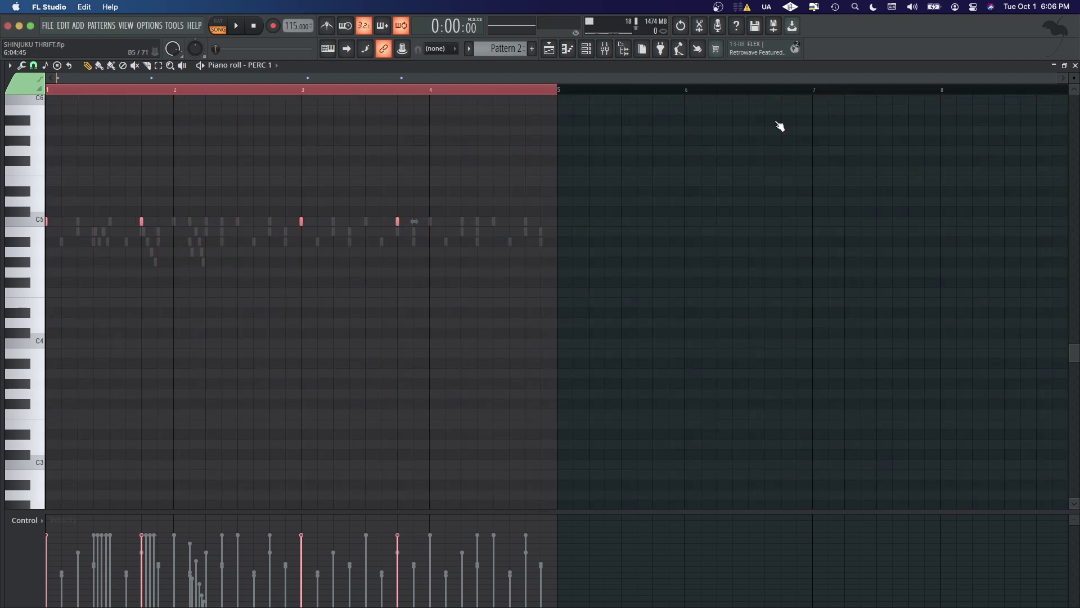
Step: Return to the HH #3 channel's piano roll from the channel rack
key("F6")
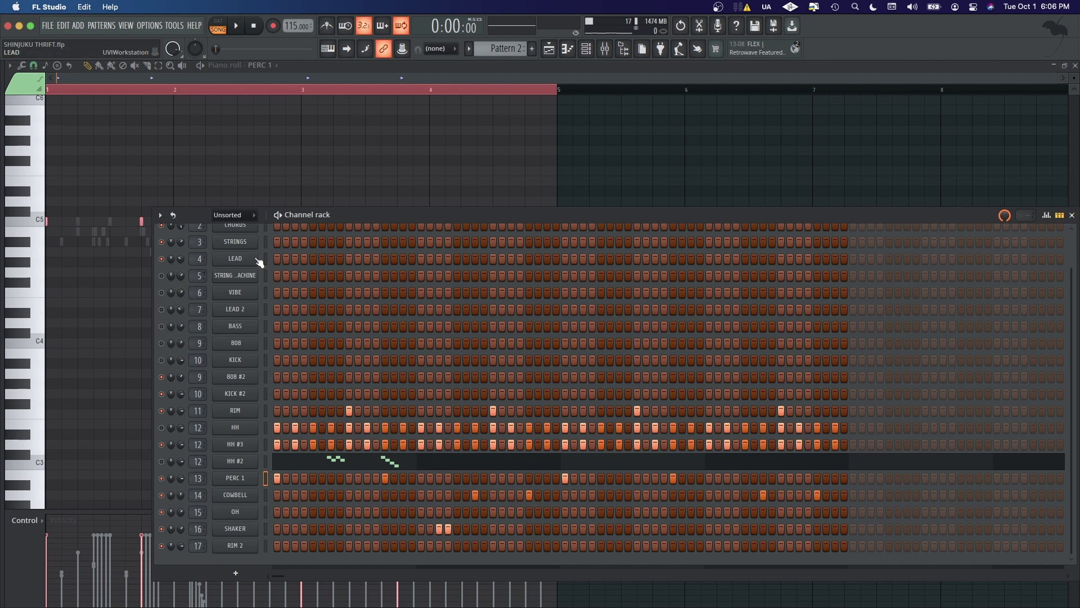
left_click(1072, 215)
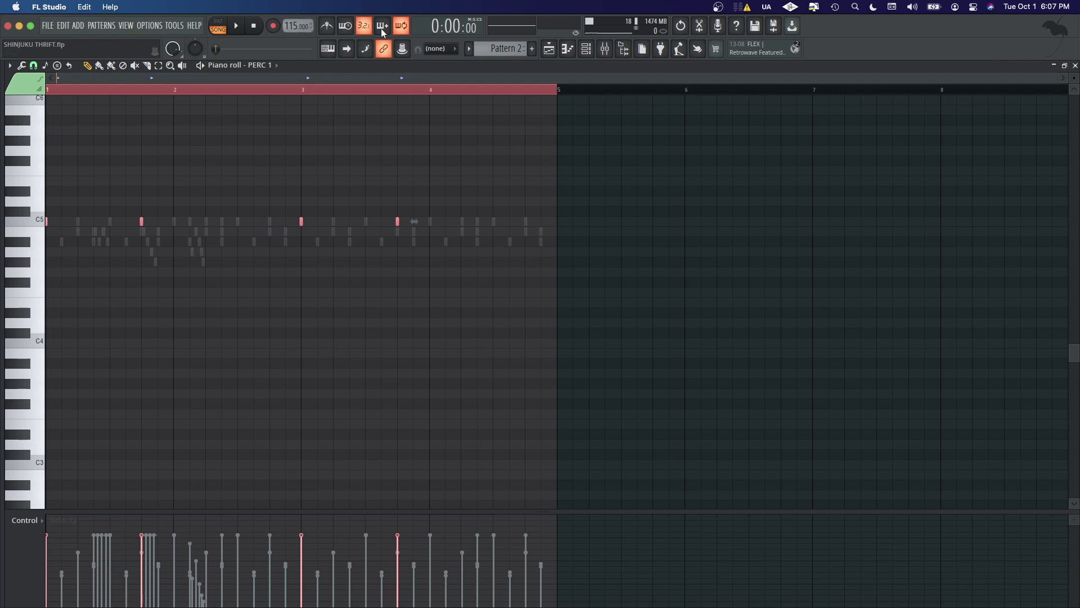
left_click(586, 48)
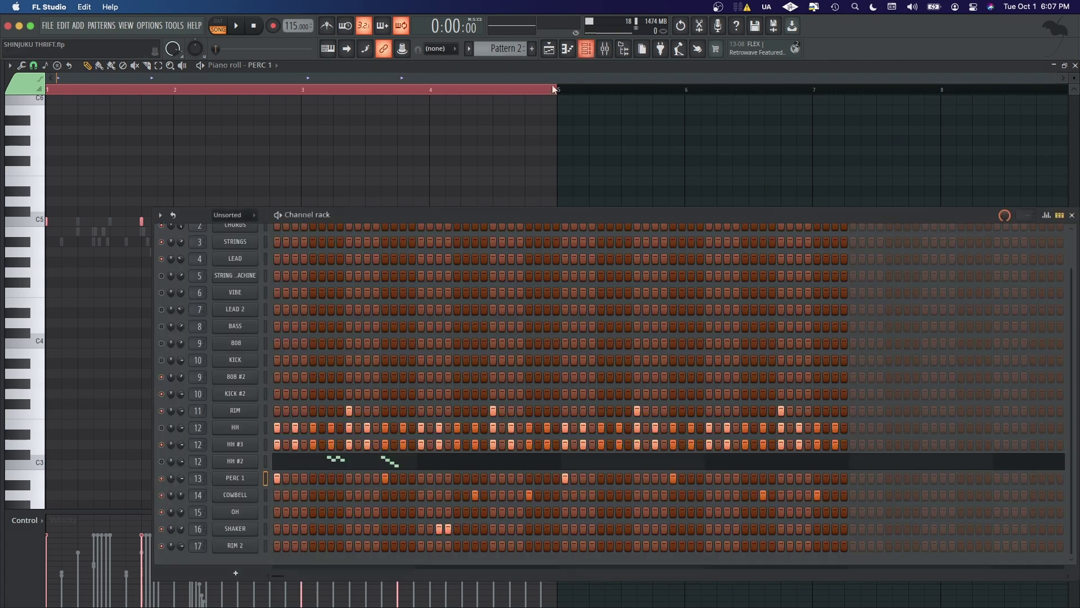
right_click(258, 440)
left_click(277, 443)
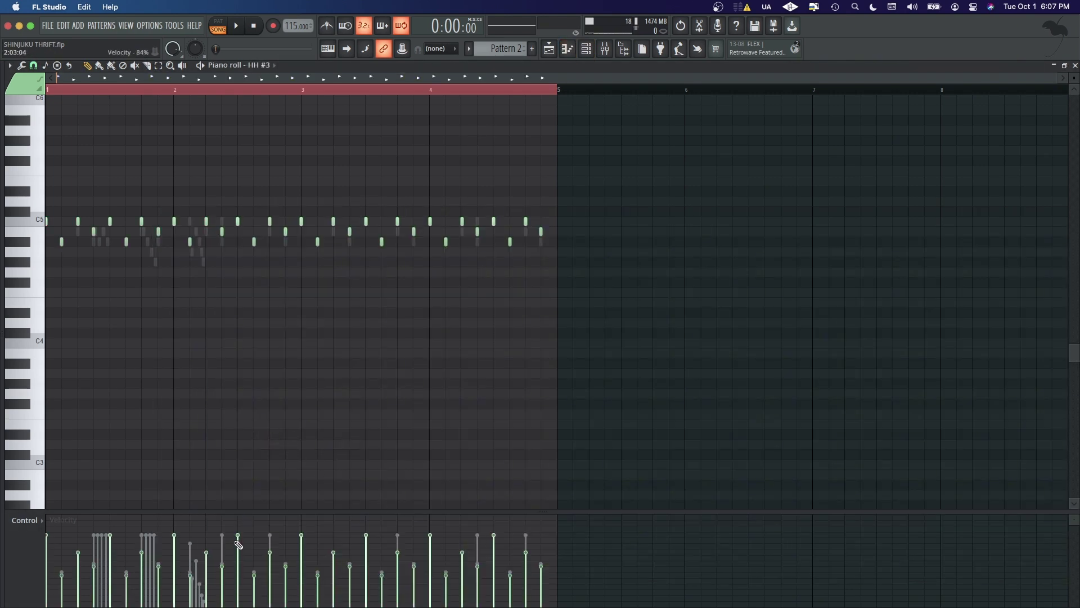